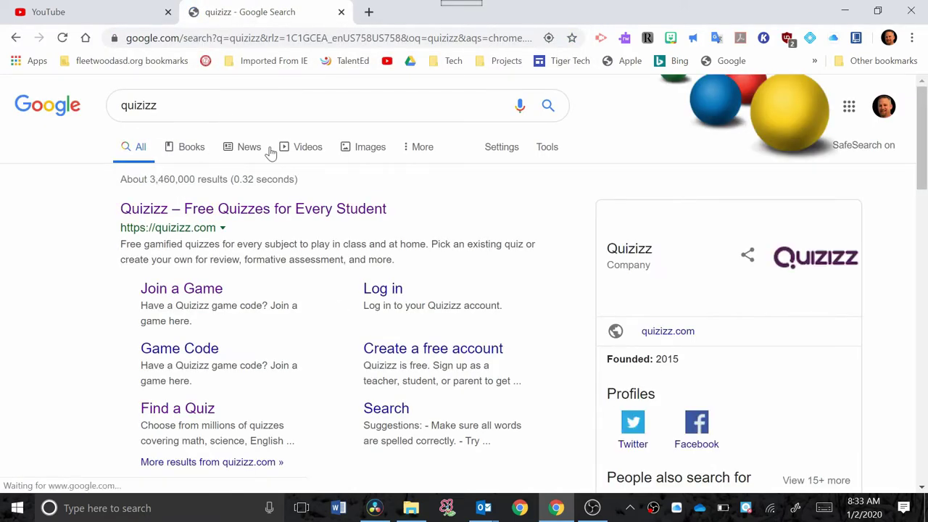
Switch the quizizz Google search to image results.
{"action": "left_click", "coordinate": [370, 148]}
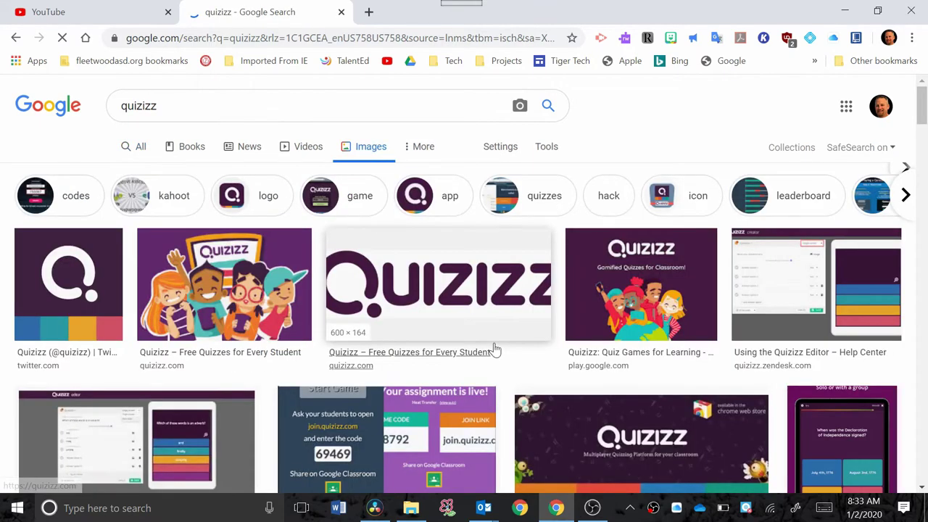
{"action": "scroll", "coordinate": [495, 350], "scroll_direction": "down", "scroll_amount": 4}
{"action": "scroll", "coordinate": [494, 350], "scroll_direction": "up", "scroll_amount": 4}
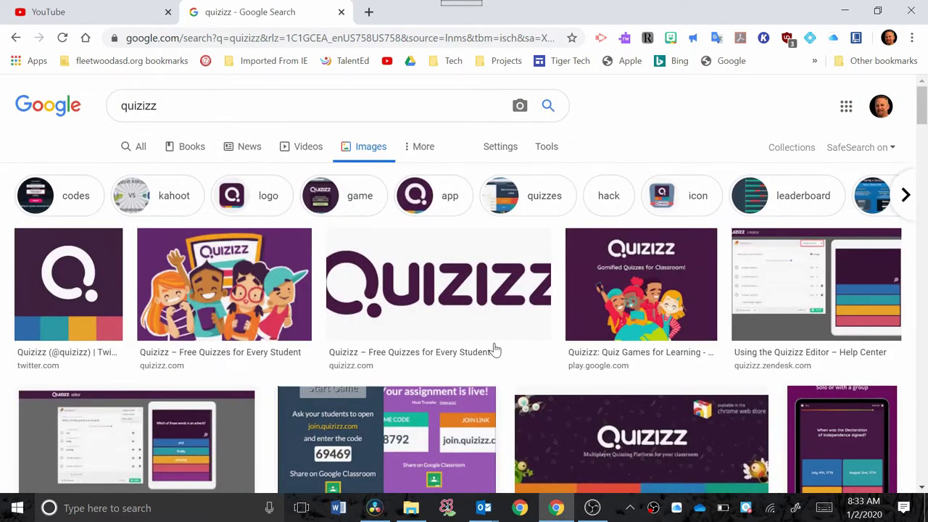
Run the 'quizizz vs kahoot' image search and browse the results.
{"action": "type", "text": " vs"}
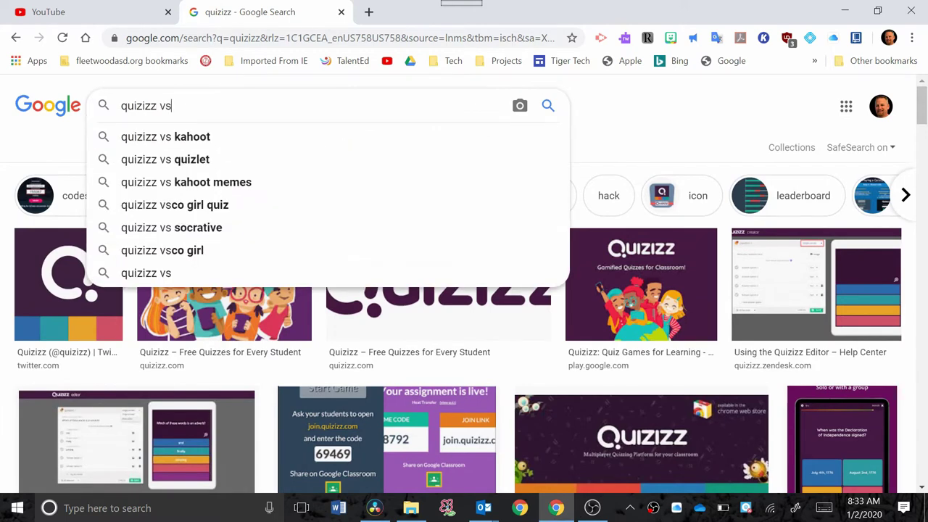
{"action": "left_click", "coordinate": [214, 138]}
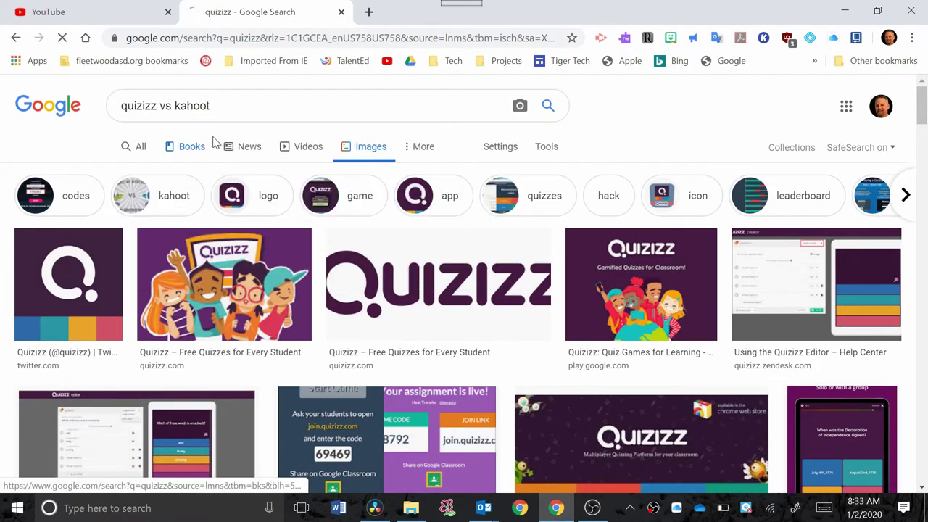
{"action": "scroll", "coordinate": [586, 300], "scroll_direction": "down", "scroll_amount": 1}
{"action": "scroll", "coordinate": [586, 299], "scroll_direction": "down", "scroll_amount": 1}
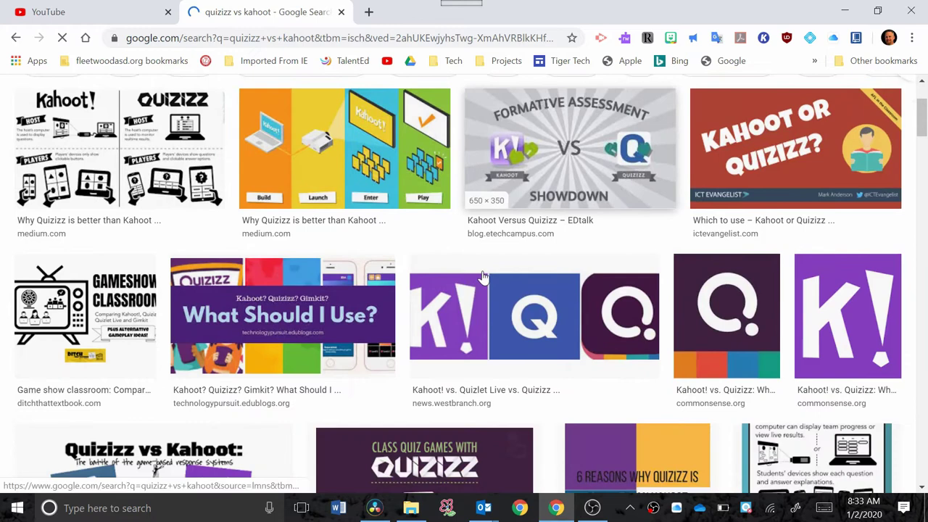
{"action": "scroll", "coordinate": [781, 228], "scroll_direction": "up", "scroll_amount": 1}
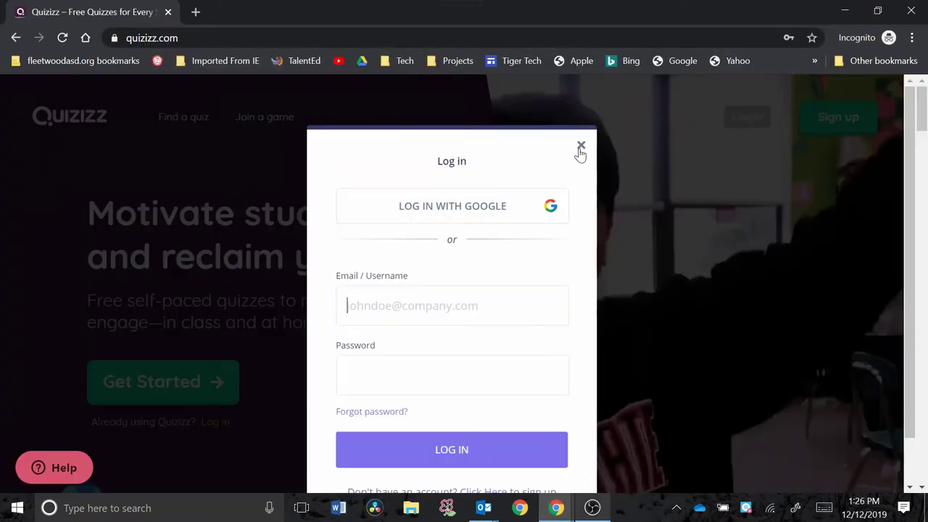
Sign in to Quizizz with Google using the saved school district account.
{"action": "left_click", "coordinate": [581, 147]}
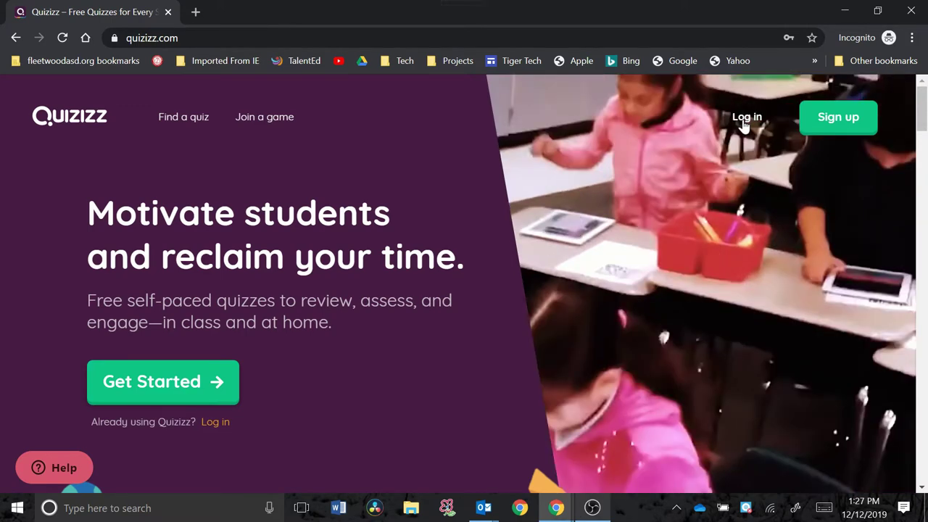
{"action": "left_click", "coordinate": [746, 118]}
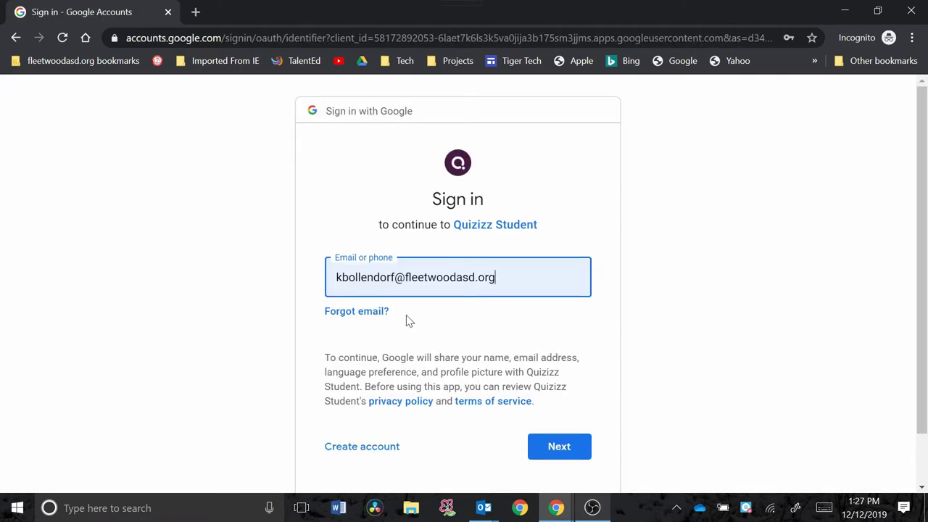
{"action": "left_click", "coordinate": [555, 454]}
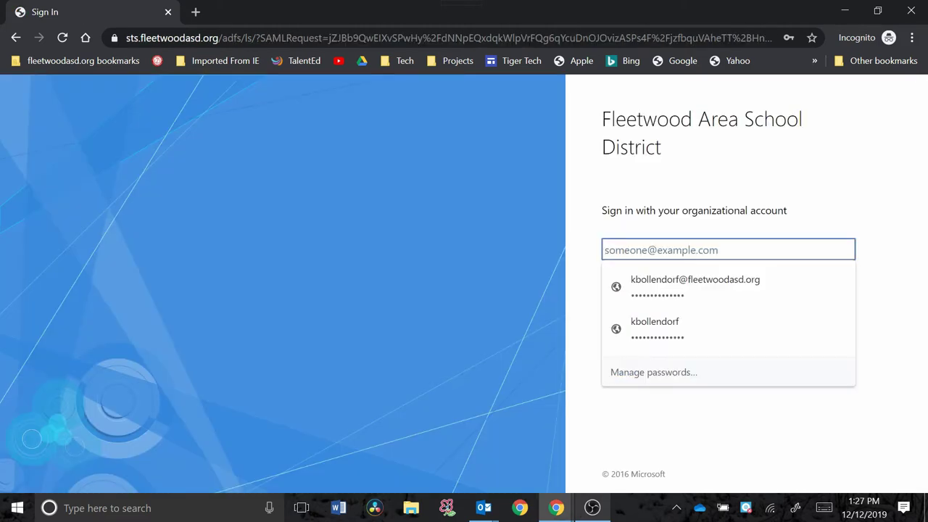
{"action": "left_click", "coordinate": [673, 286]}
{"action": "left_click", "coordinate": [636, 331]}
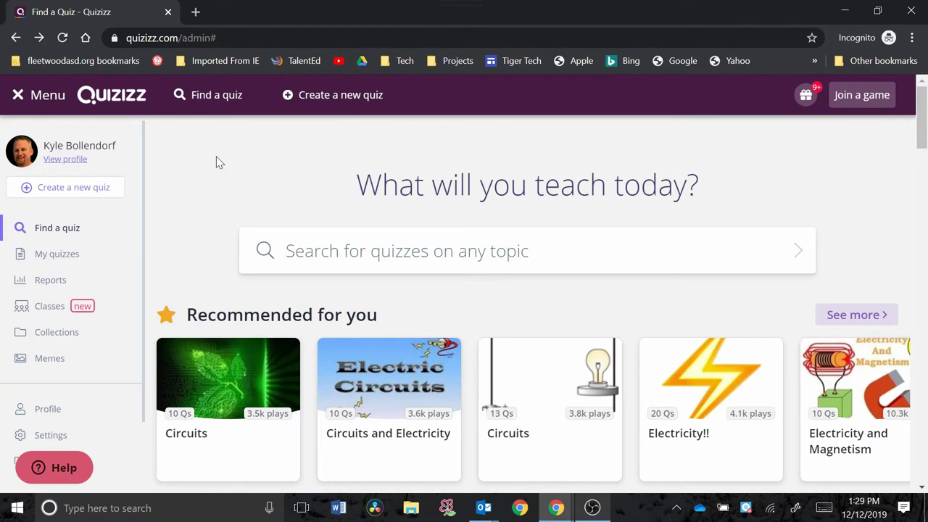
Open your profile page and review the Edit Profile form, closing it unchanged.
{"action": "left_click", "coordinate": [54, 160]}
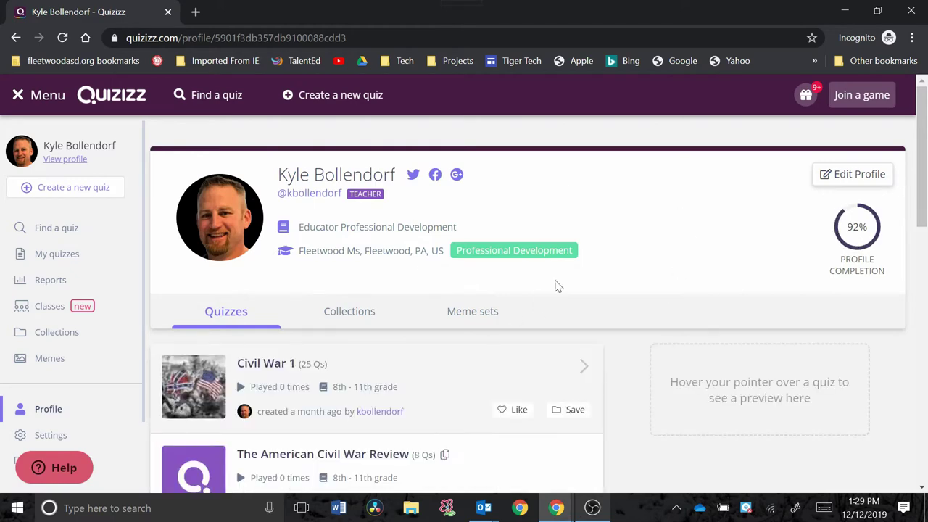
{"action": "left_click", "coordinate": [849, 176]}
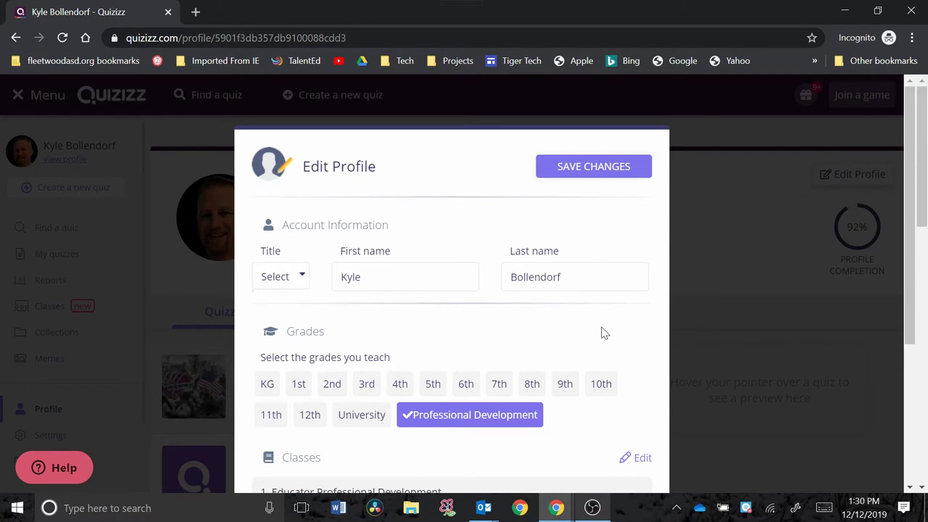
{"action": "left_click", "coordinate": [678, 341]}
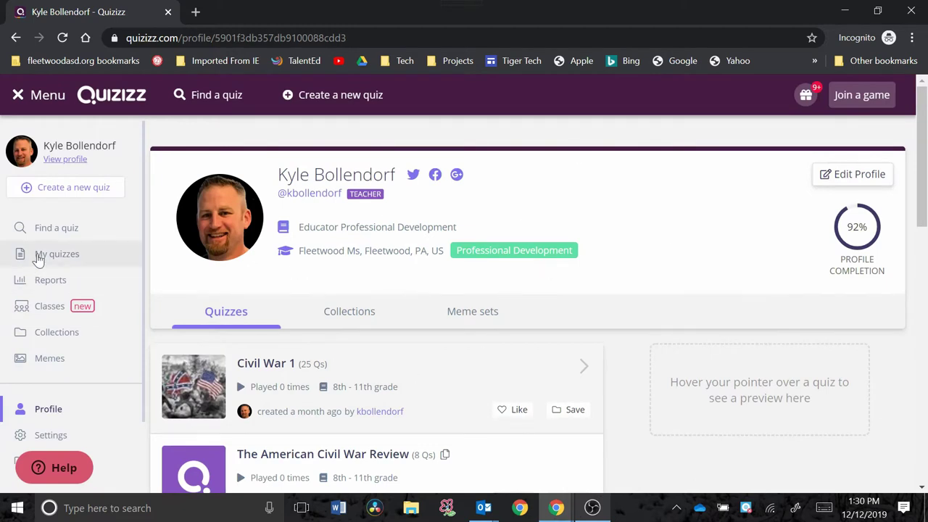
Search quizzes for 'christmas carol' and scroll through the top result's question preview.
{"action": "left_click", "coordinate": [65, 229]}
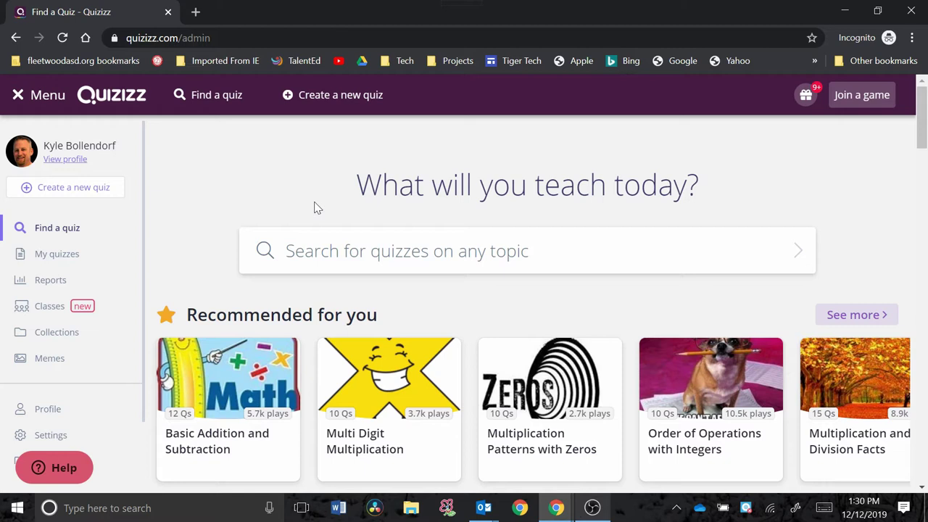
{"action": "left_click", "coordinate": [319, 250]}
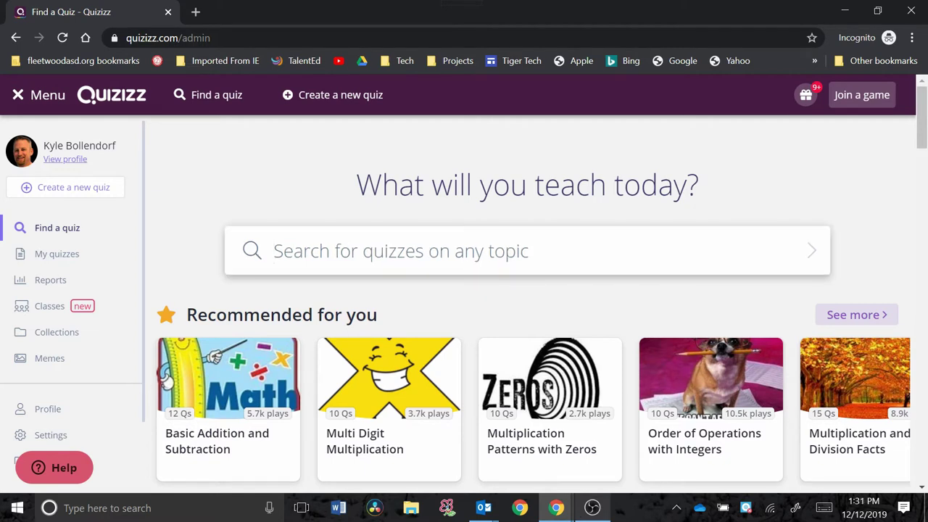
{"action": "type", "text": "christma"}
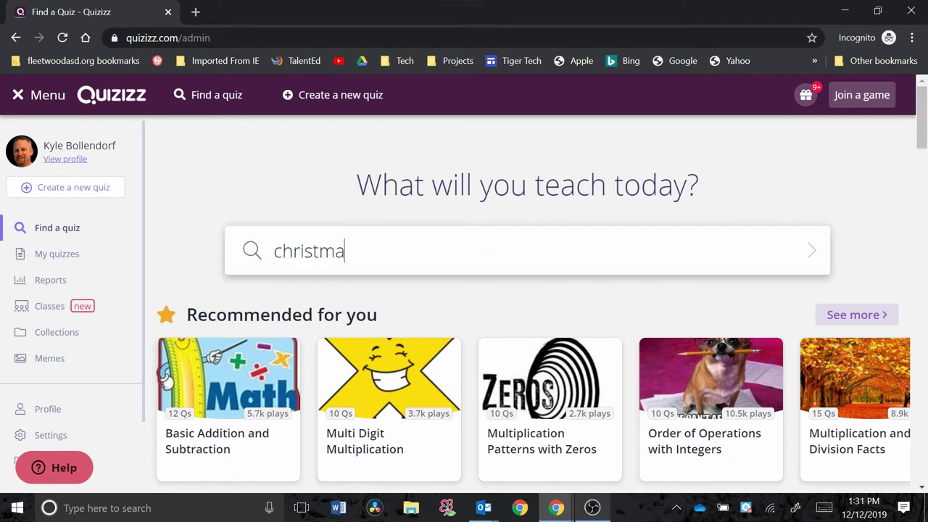
{"action": "type", "text": "s caro"}
{"action": "type", "text": "l"}
{"action": "key", "text": "Return"}
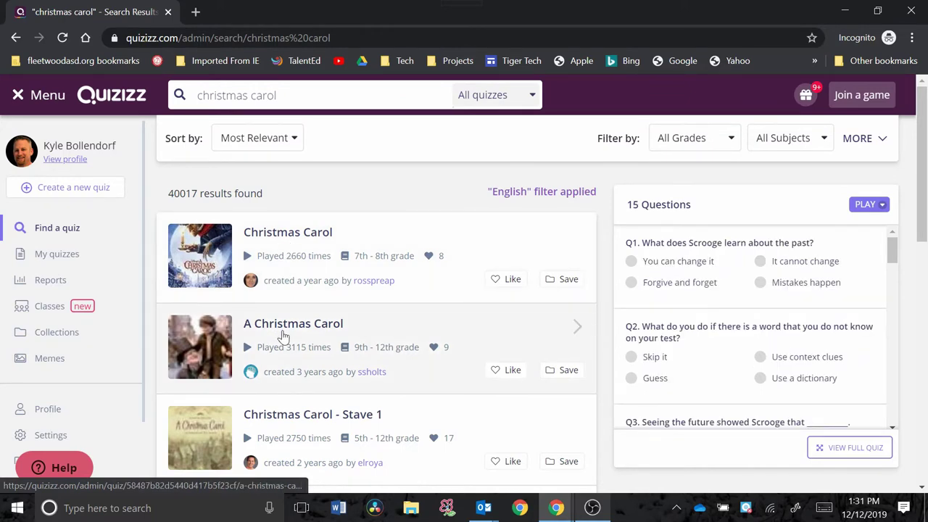
{"action": "mouse_move", "coordinate": [377, 255]}
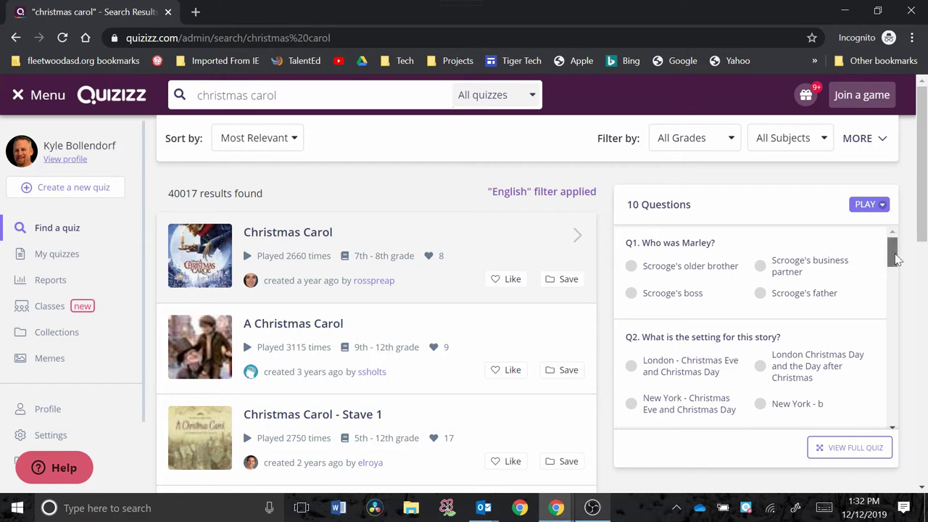
{"action": "scroll", "coordinate": [902, 269], "scroll_direction": "down", "scroll_amount": 2}
{"action": "scroll", "coordinate": [902, 269], "scroll_direction": "down", "scroll_amount": 2}
{"action": "scroll", "coordinate": [893, 265], "scroll_direction": "up", "scroll_amount": 3}
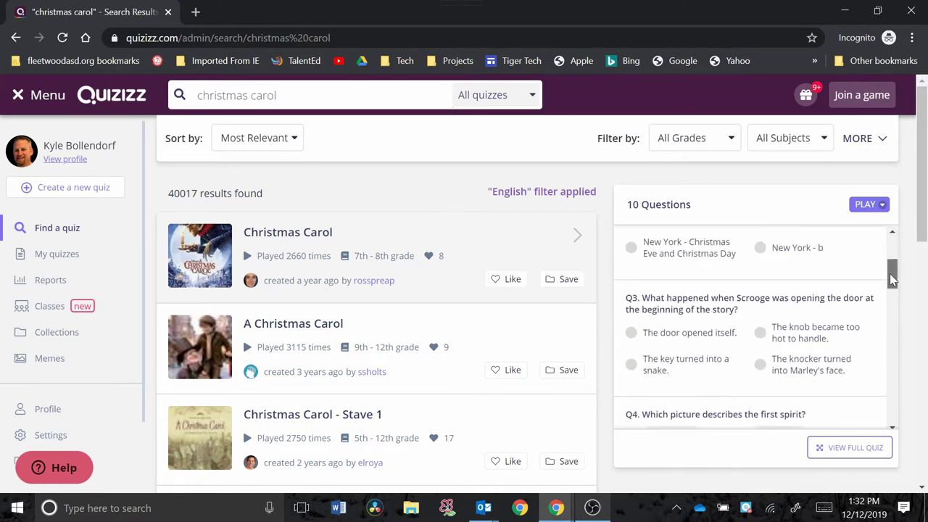
{"action": "left_click_drag", "start_coordinate": [891, 264], "coordinate": [895, 314]}
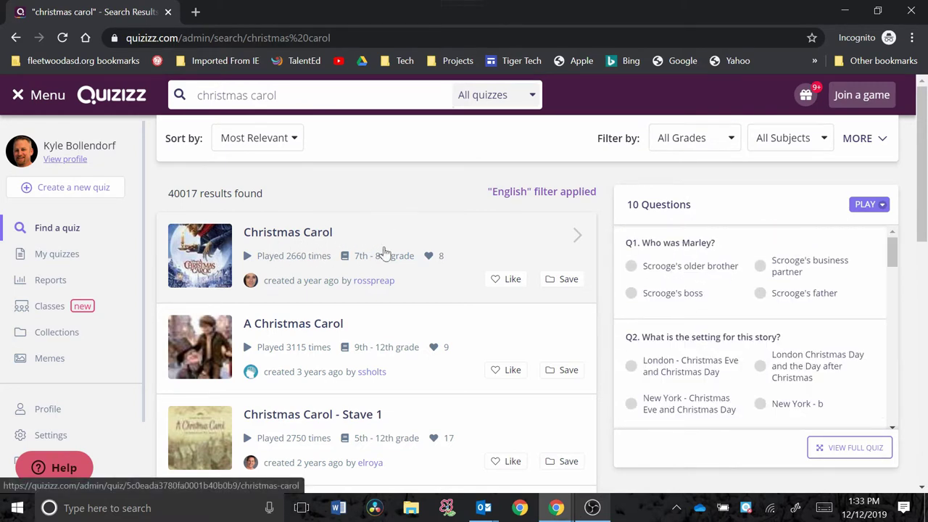
Open the first 'Christmas Carol' quiz in the search results.
{"action": "left_click", "coordinate": [285, 240]}
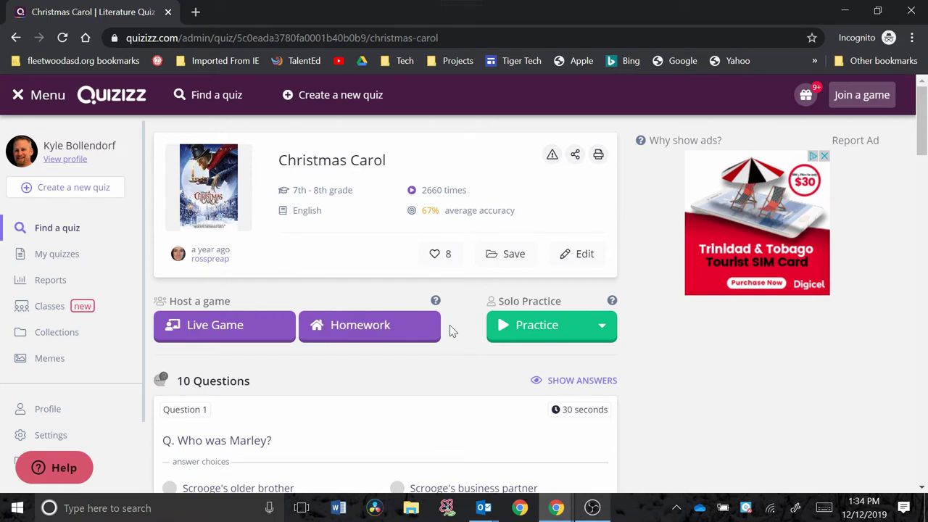
Duplicate the quiz and save Question 1 with Scrooge's business partner as the only correct answer.
{"action": "left_click", "coordinate": [570, 261]}
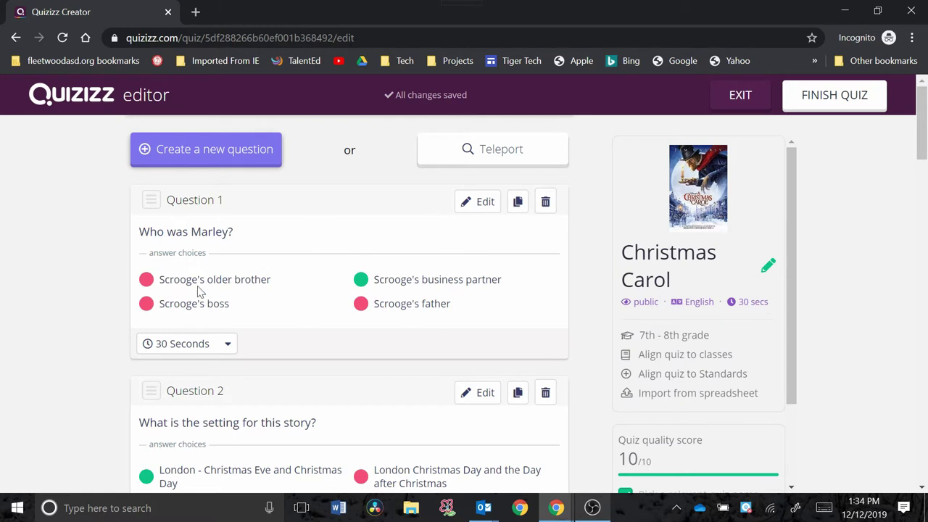
{"action": "left_click", "coordinate": [465, 204]}
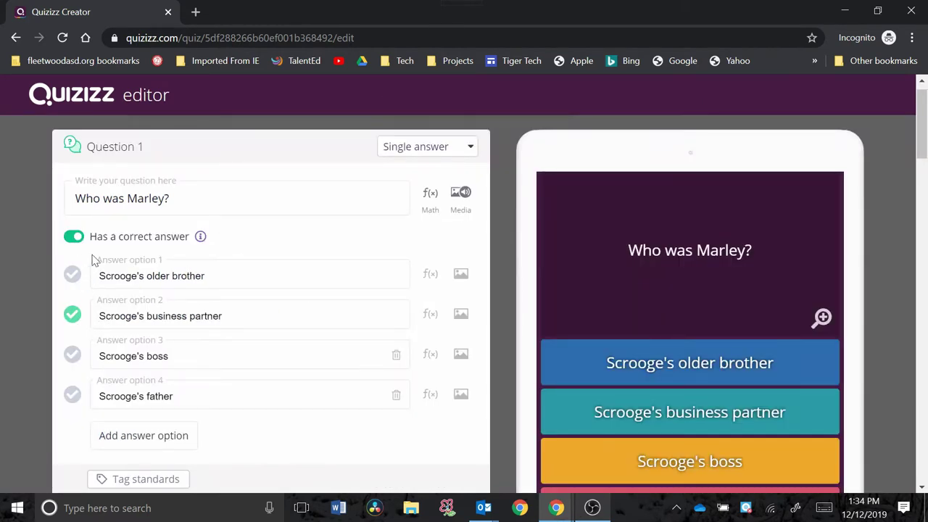
{"action": "left_click", "coordinate": [73, 355]}
{"action": "left_click", "coordinate": [72, 317]}
{"action": "scroll", "coordinate": [464, 435], "scroll_direction": "down", "scroll_amount": 1}
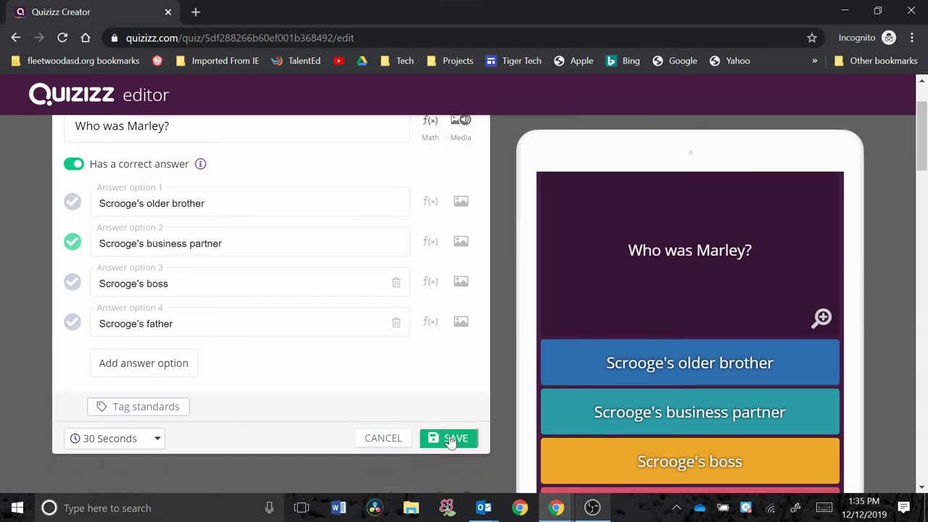
{"action": "left_click", "coordinate": [451, 439]}
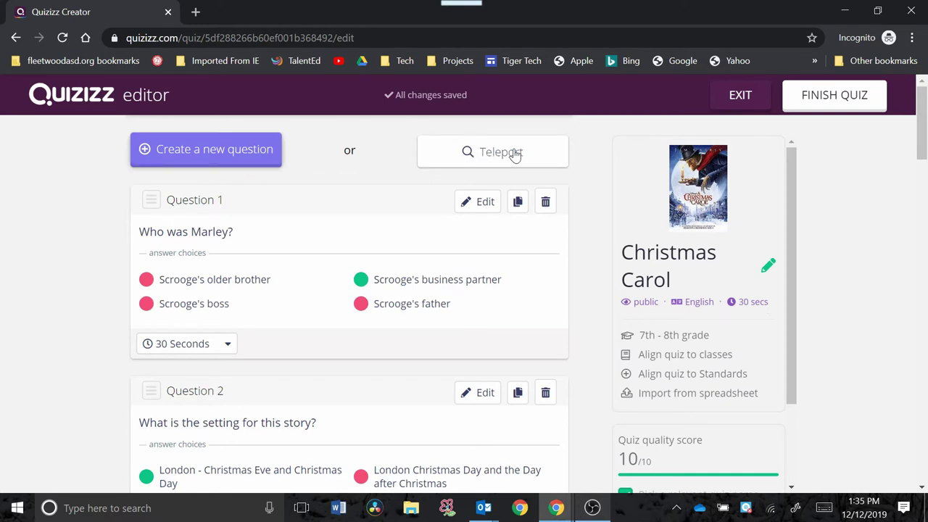
Teleport-search 'Christmas Carol' and preview the questions of the 'A Christmas Carol' quiz.
{"action": "left_click", "coordinate": [514, 155]}
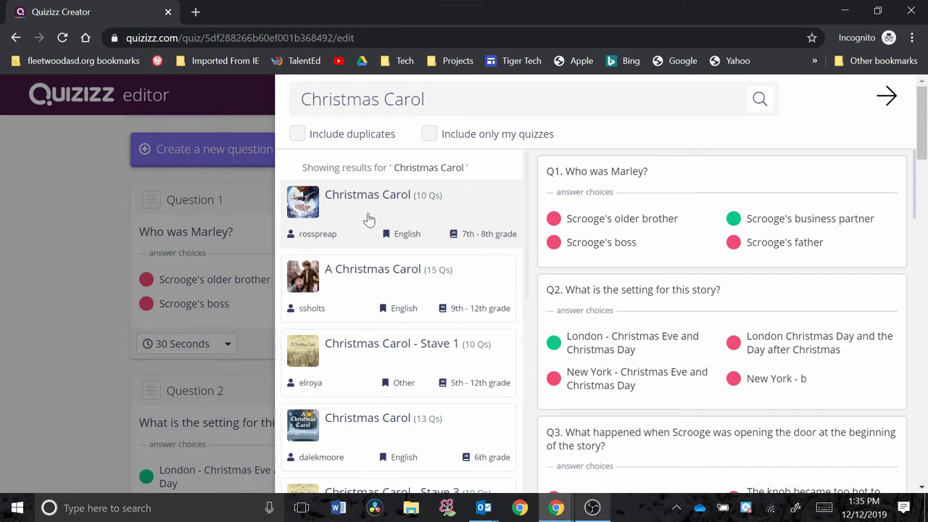
{"action": "left_click", "coordinate": [386, 280]}
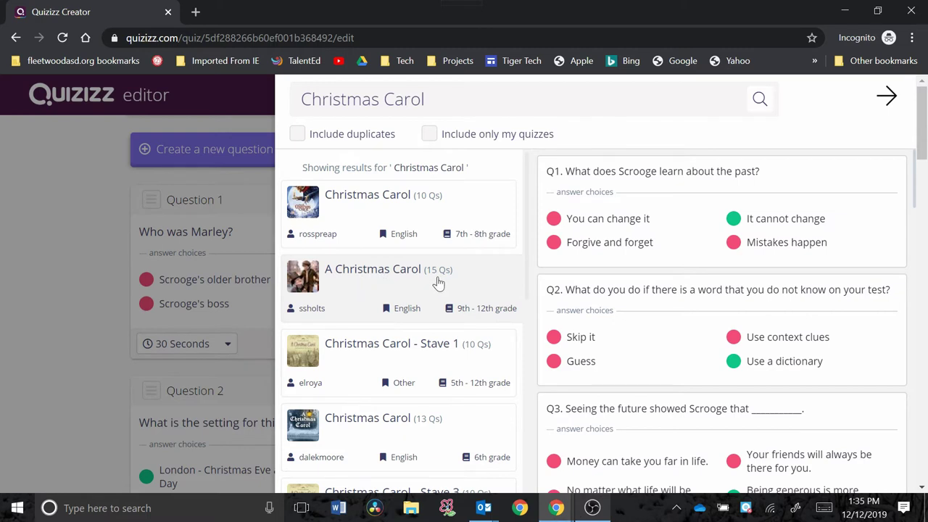
{"action": "mouse_move", "coordinate": [722, 211]}
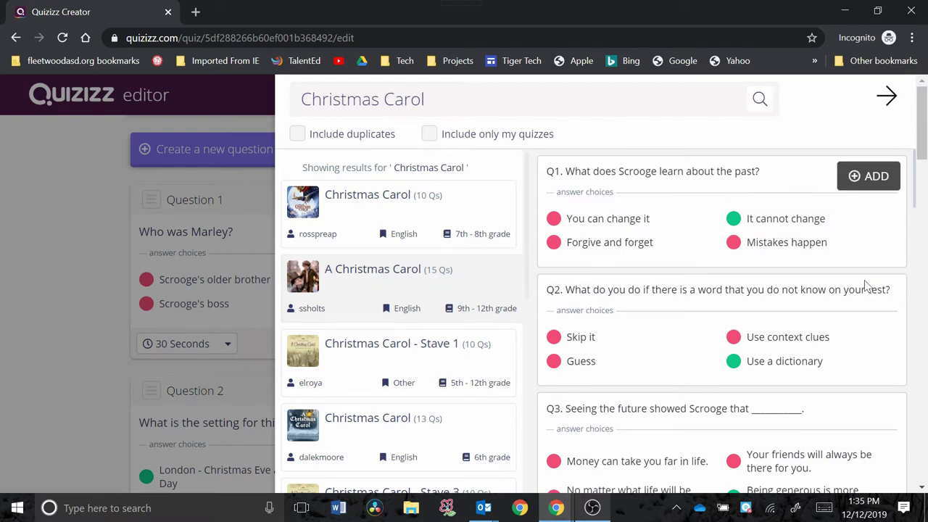
{"action": "left_click_drag", "start_coordinate": [922, 166], "coordinate": [919, 188]}
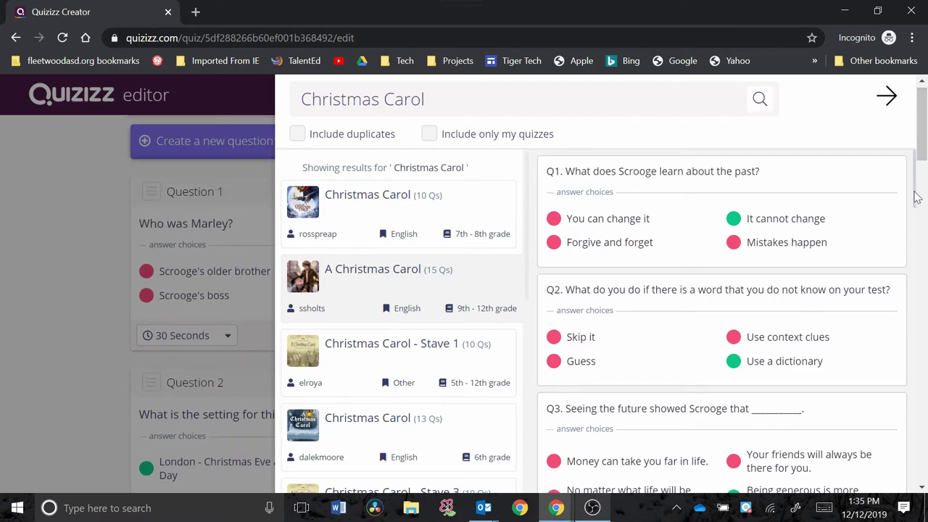
{"action": "scroll", "coordinate": [915, 197], "scroll_direction": "down", "scroll_amount": 1}
{"action": "scroll", "coordinate": [916, 188], "scroll_direction": "up", "scroll_amount": 1}
{"action": "scroll", "coordinate": [915, 196], "scroll_direction": "down", "scroll_amount": 2}
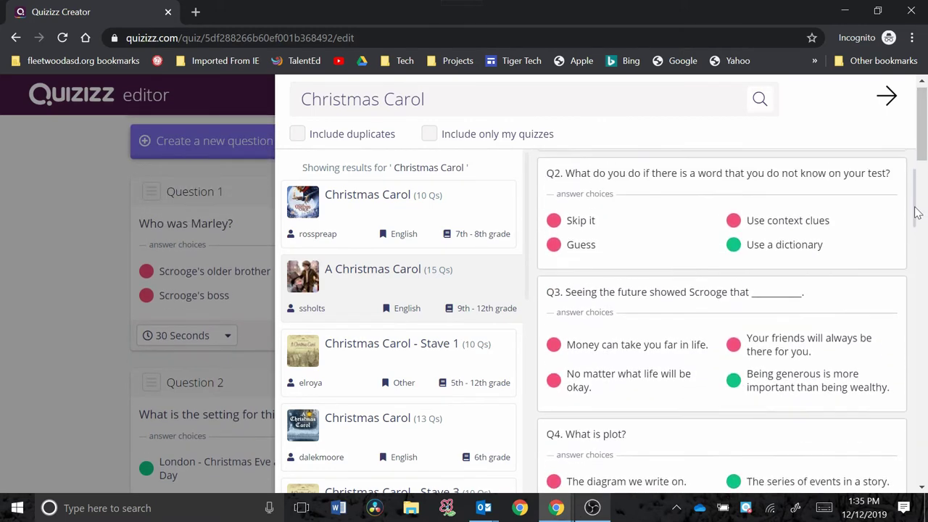
{"action": "scroll", "coordinate": [918, 214], "scroll_direction": "down", "scroll_amount": 2}
{"action": "scroll", "coordinate": [918, 218], "scroll_direction": "up", "scroll_amount": 2}
{"action": "scroll", "coordinate": [918, 224], "scroll_direction": "down", "scroll_amount": 1}
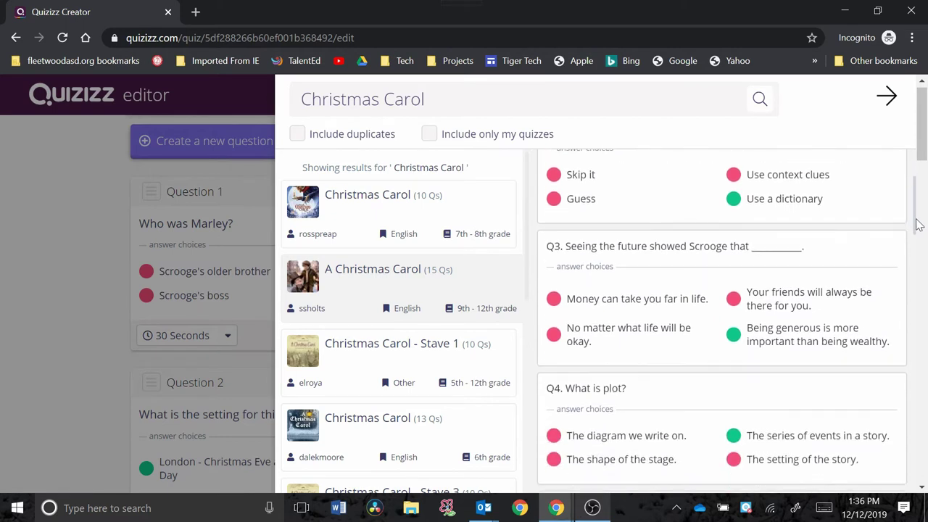
{"action": "scroll", "coordinate": [918, 218], "scroll_direction": "up", "scroll_amount": 1}
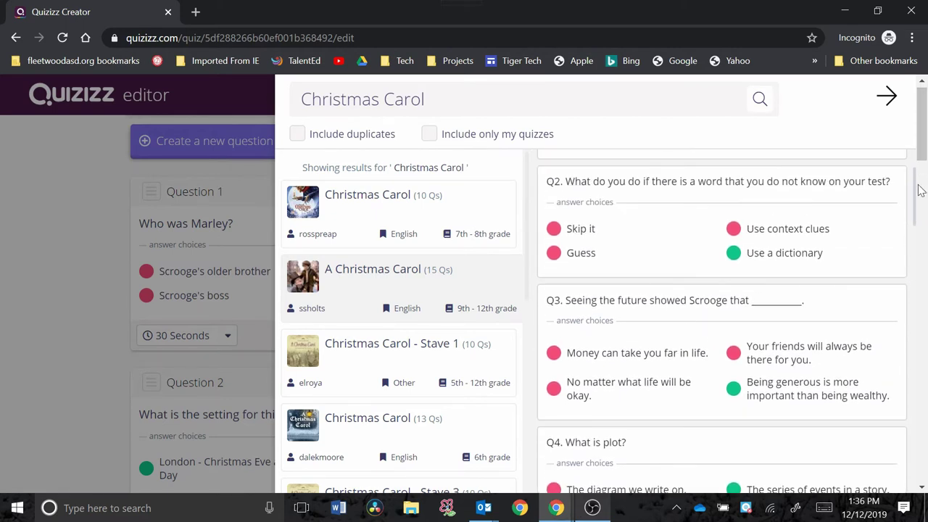
{"action": "left_click_drag", "start_coordinate": [920, 190], "coordinate": [898, 363]}
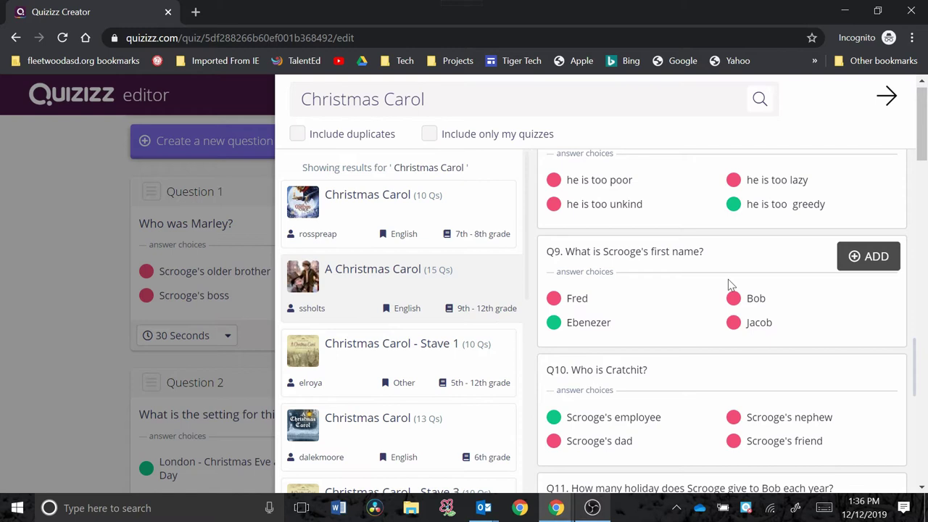
{"action": "left_click_drag", "start_coordinate": [916, 368], "coordinate": [916, 379]}
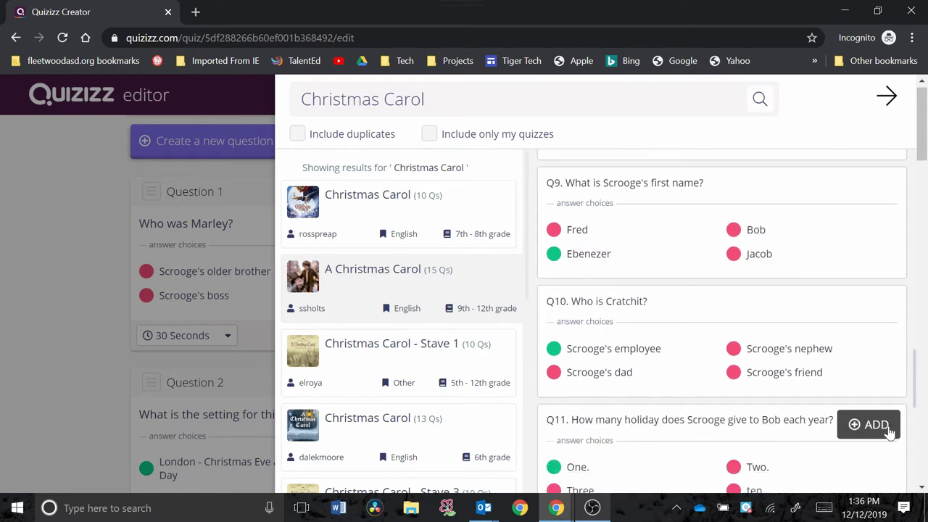
{"action": "scroll", "coordinate": [899, 395], "scroll_direction": "down", "scroll_amount": 2}
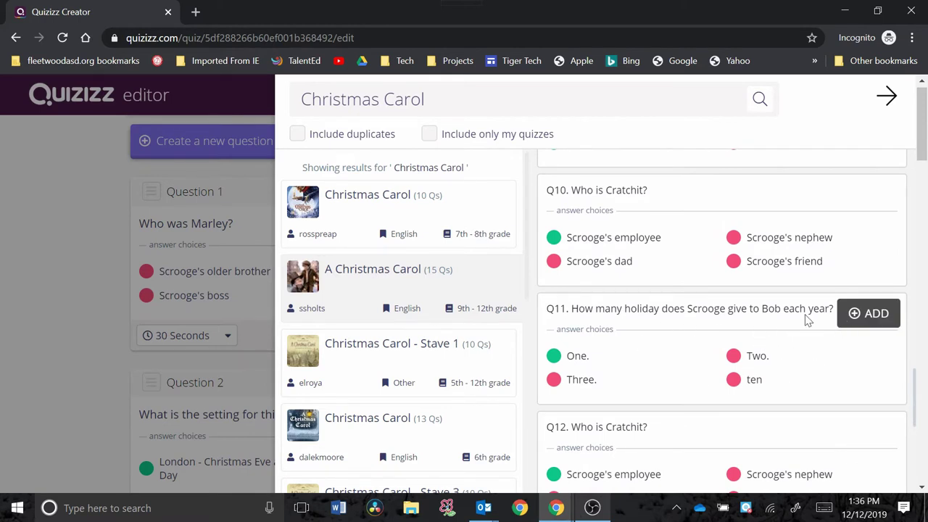
Add its Q11, about Bob's yearly holidays, to the quiz.
{"action": "left_click", "coordinate": [860, 319]}
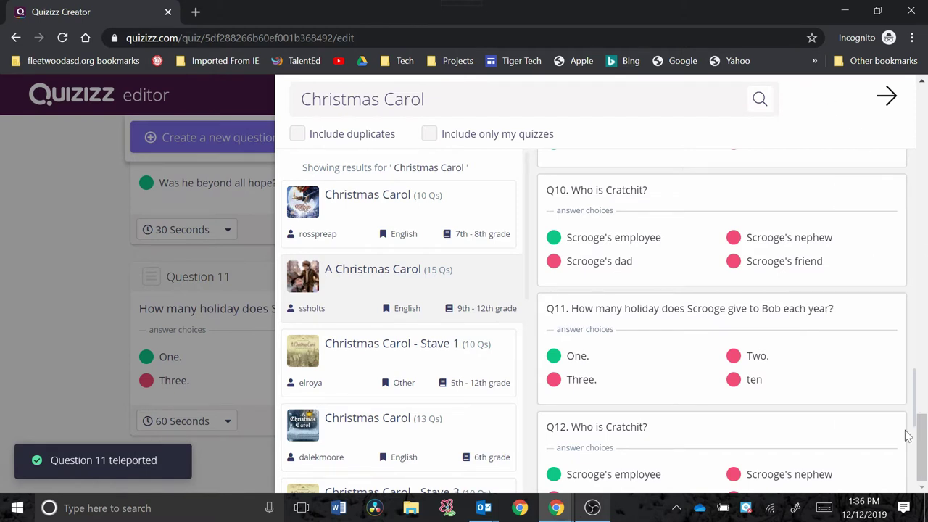
{"action": "scroll", "coordinate": [923, 423], "scroll_direction": "up", "scroll_amount": 5}
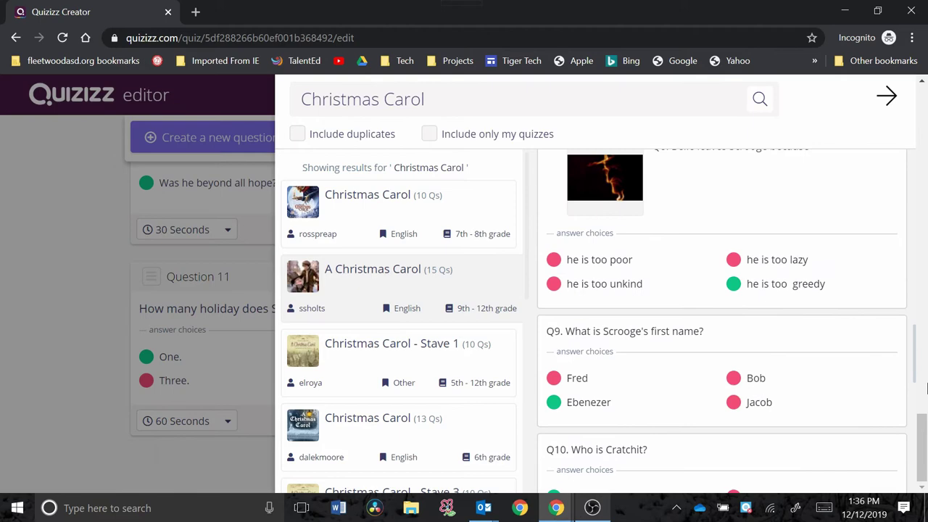
{"action": "left_click_drag", "start_coordinate": [923, 437], "coordinate": [922, 167]}
Close the Teleport results, finish the quiz, and start assigning it as homework.
{"action": "left_click", "coordinate": [886, 95]}
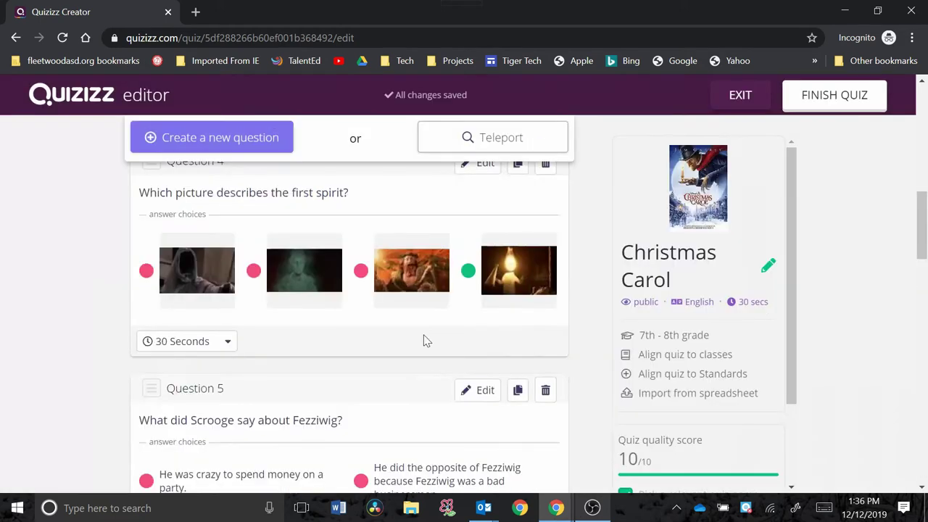
{"action": "scroll", "coordinate": [425, 338], "scroll_direction": "down", "scroll_amount": 5}
{"action": "scroll", "coordinate": [425, 340], "scroll_direction": "down", "scroll_amount": 5}
{"action": "scroll", "coordinate": [425, 345], "scroll_direction": "down", "scroll_amount": 5}
{"action": "scroll", "coordinate": [435, 339], "scroll_direction": "down", "scroll_amount": 4}
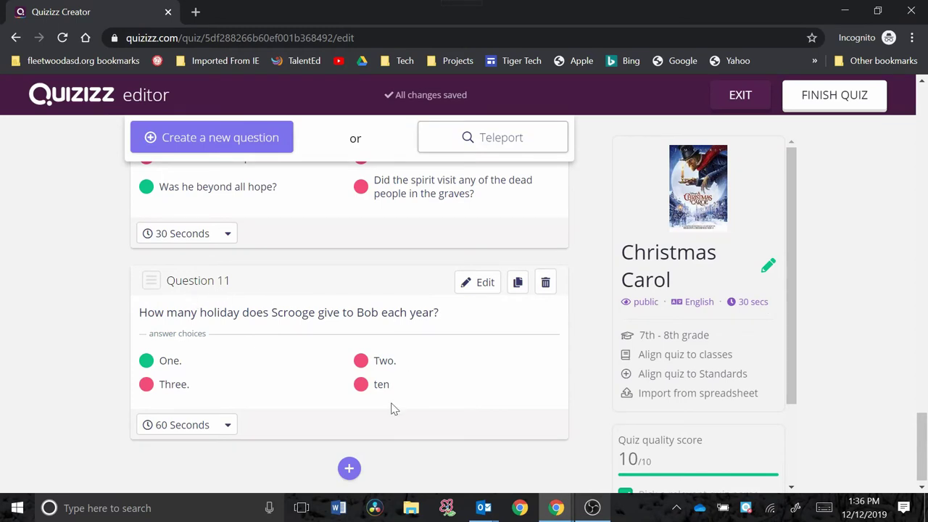
{"action": "key", "text": "Home"}
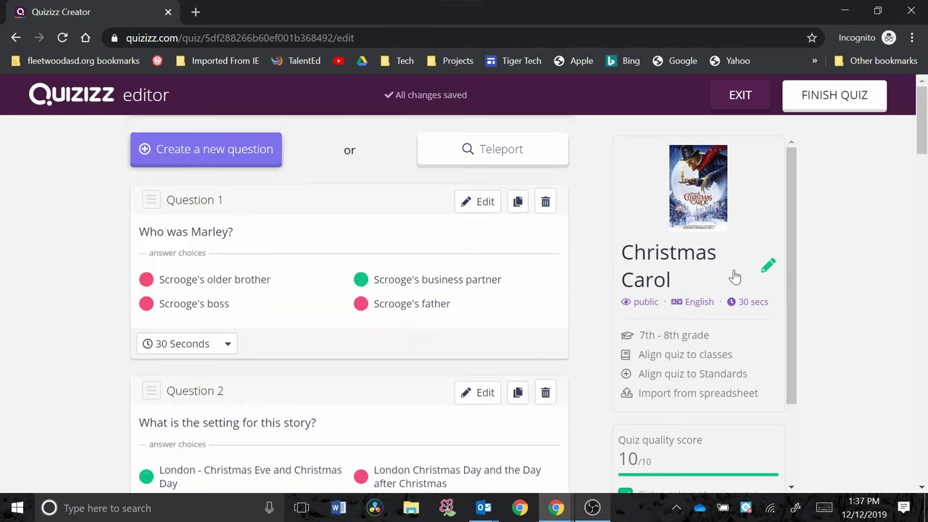
{"action": "left_click", "coordinate": [833, 100]}
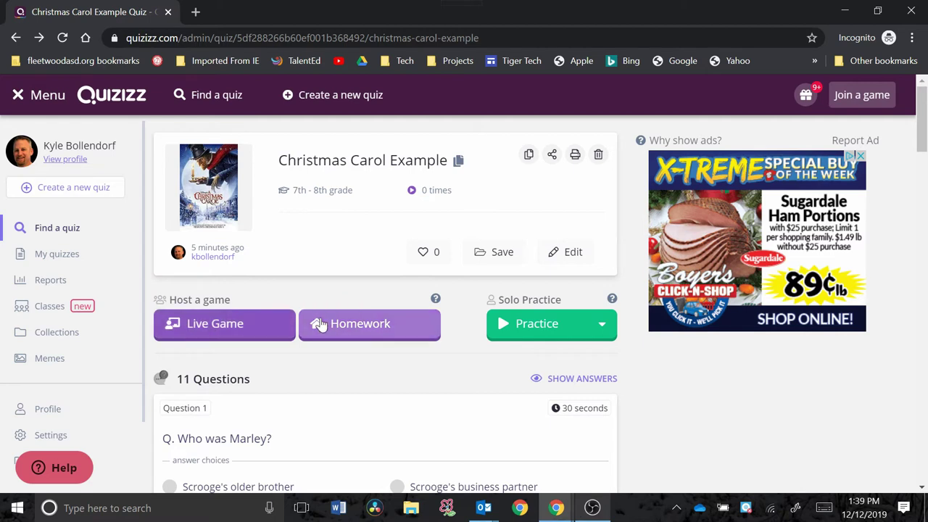
{"action": "left_click", "coordinate": [355, 332]}
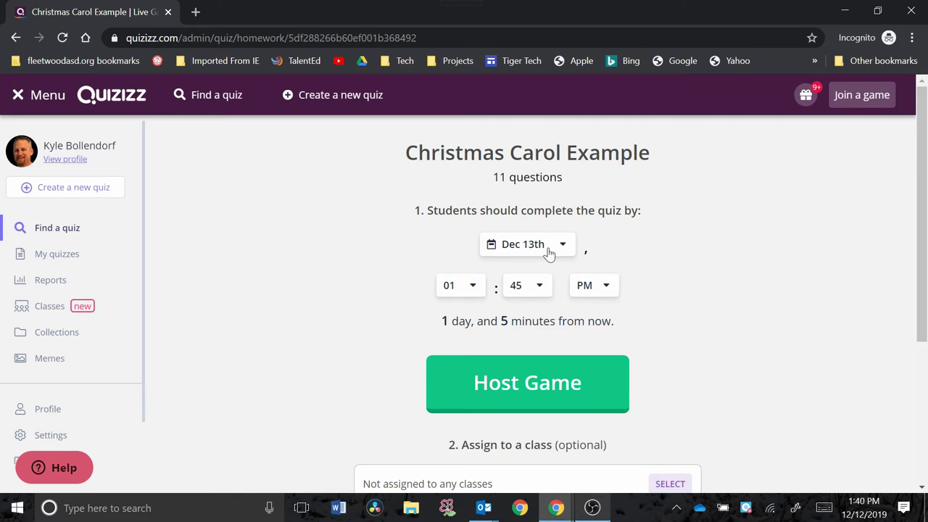
Scroll the homework page, then go back to the quiz's overview page.
{"action": "scroll", "coordinate": [639, 258], "scroll_direction": "down", "scroll_amount": 1}
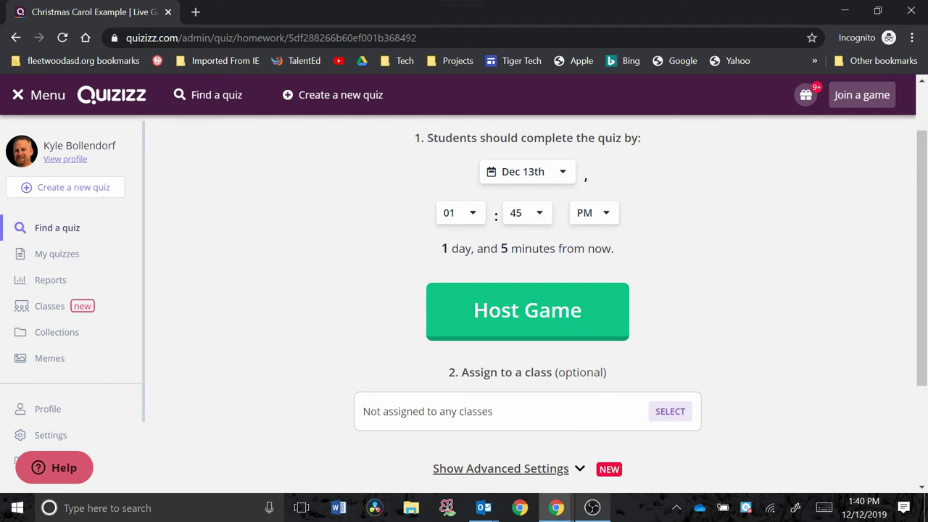
{"action": "key", "text": "alt+Left"}
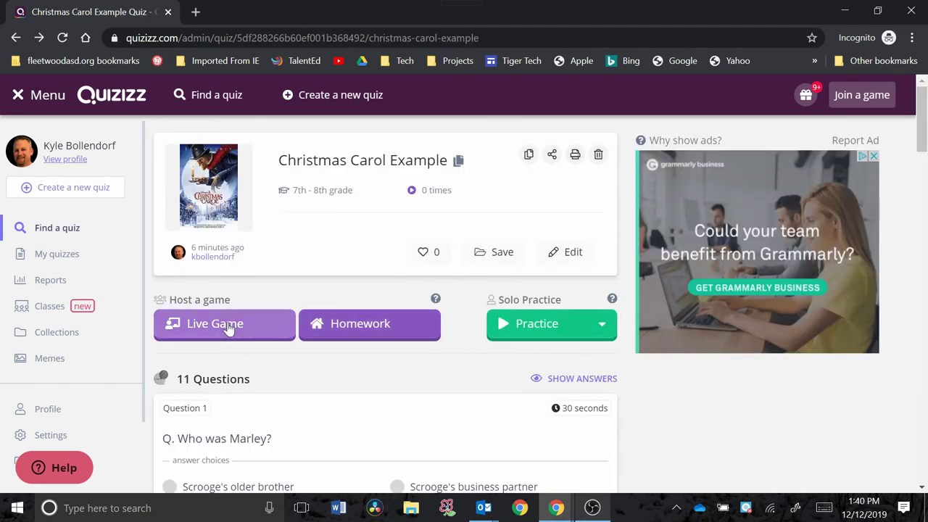
Start a Classic live game and browse the class list without assigning a class.
{"action": "left_click", "coordinate": [230, 328]}
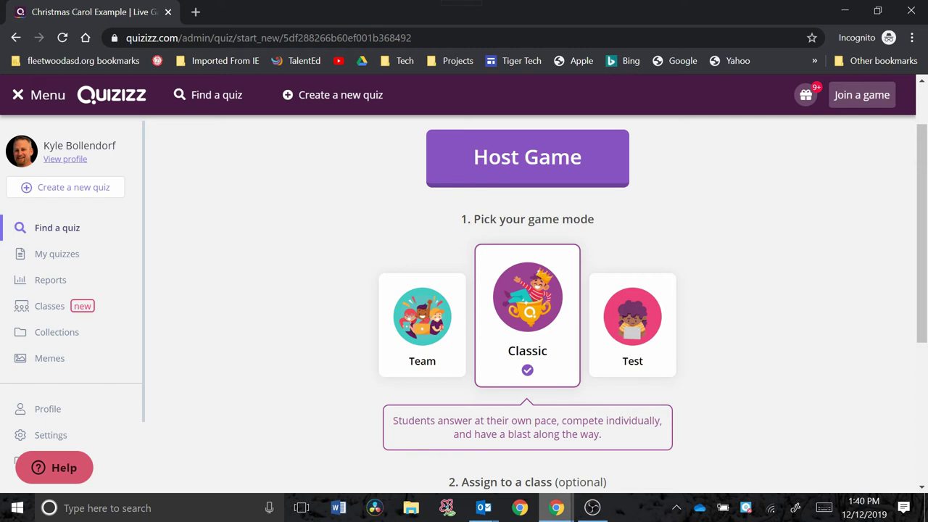
{"action": "scroll", "coordinate": [433, 283], "scroll_direction": "down", "scroll_amount": 3}
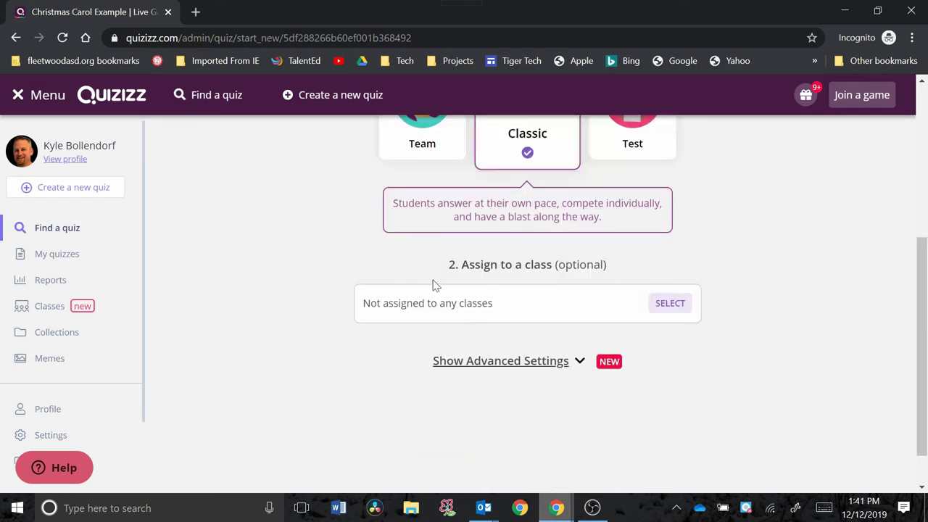
{"action": "left_click", "coordinate": [669, 303]}
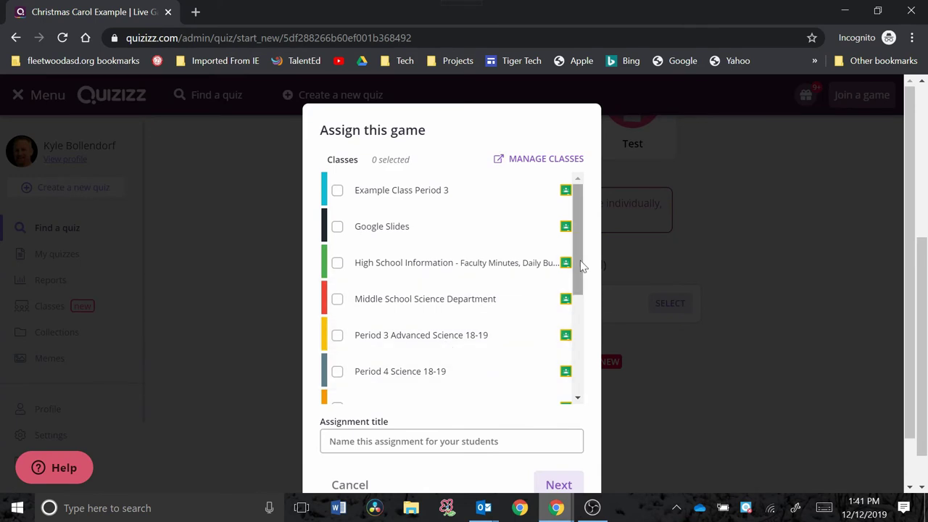
{"action": "mouse_move", "coordinate": [580, 260]}
{"action": "left_mouse_down"}
{"action": "mouse_move", "coordinate": [578, 324]}
{"action": "mouse_move", "coordinate": [595, 259]}
{"action": "left_mouse_up"}
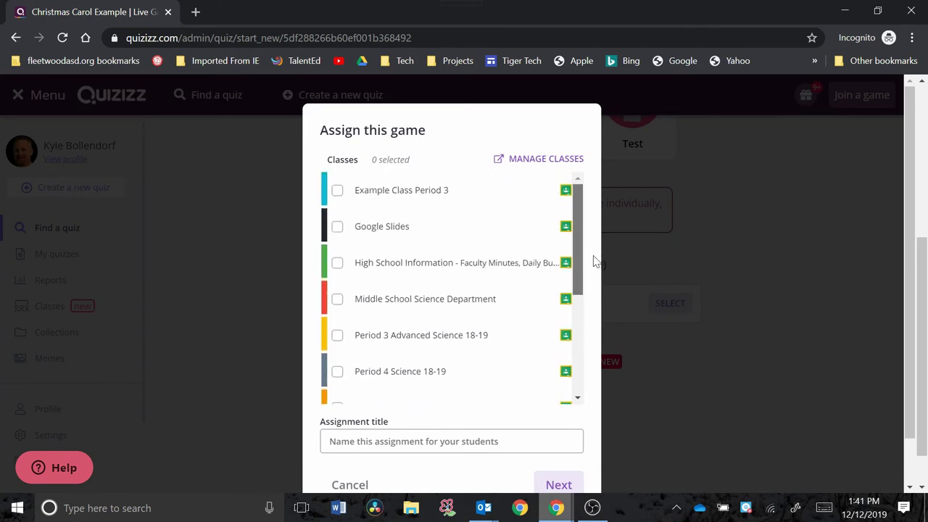
Leave the live game without a class, reveal advanced settings, and keep student attempts at Unlimited.
{"action": "left_click", "coordinate": [363, 483]}
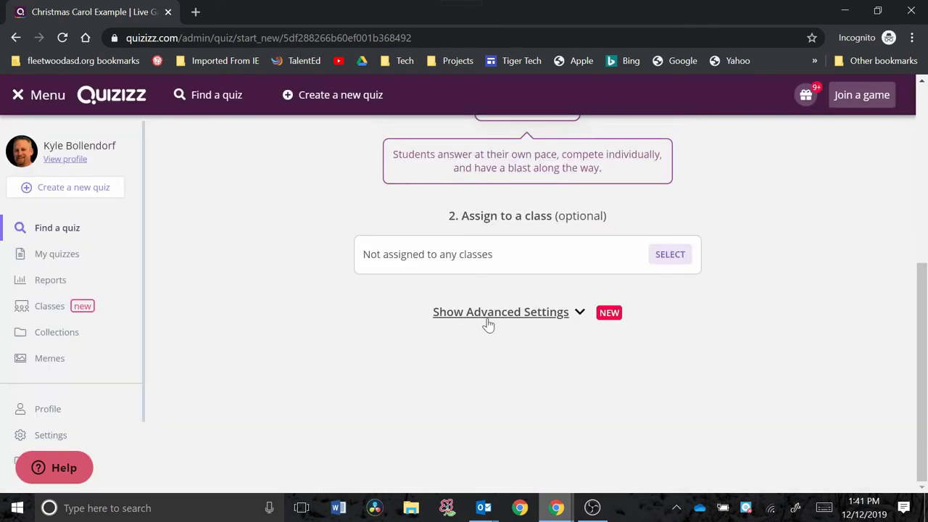
{"action": "left_click", "coordinate": [547, 313]}
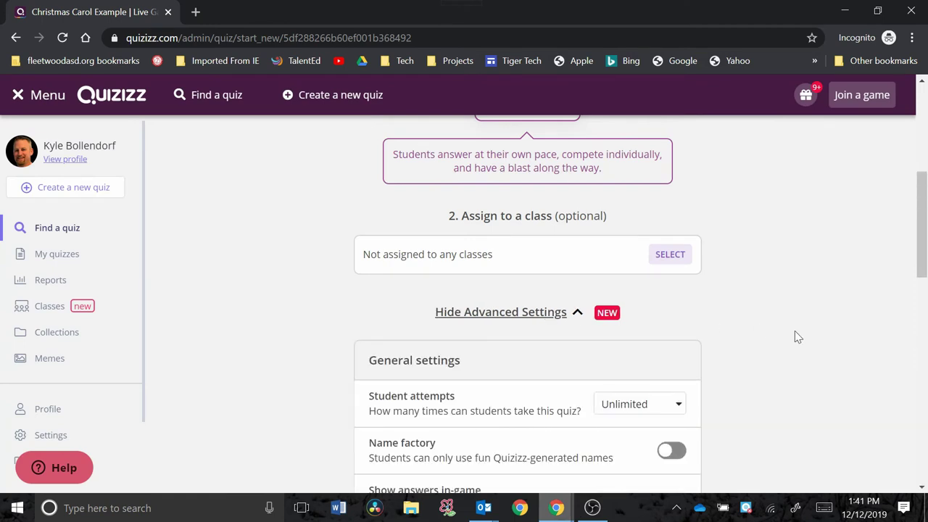
{"action": "scroll", "coordinate": [794, 334], "scroll_direction": "down", "scroll_amount": 2}
{"action": "left_click_drag", "start_coordinate": [922, 261], "coordinate": [924, 272]}
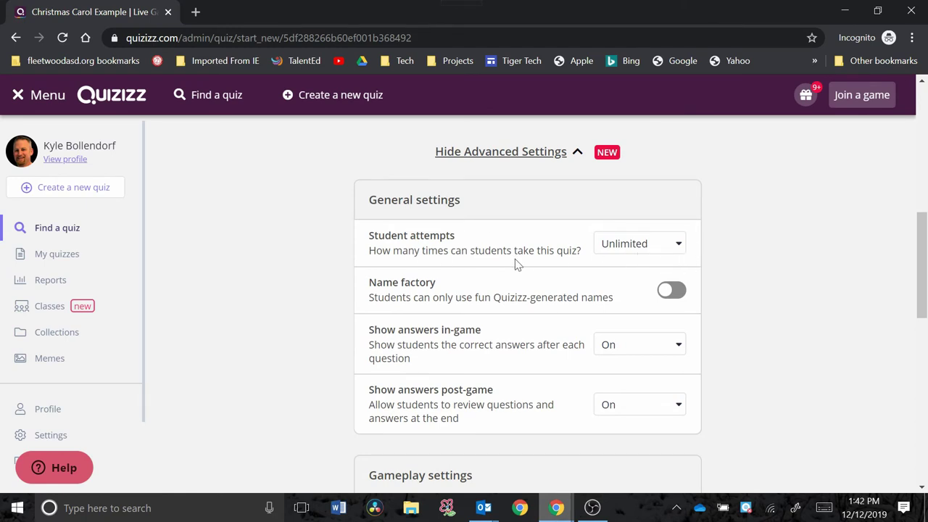
{"action": "left_click", "coordinate": [680, 247]}
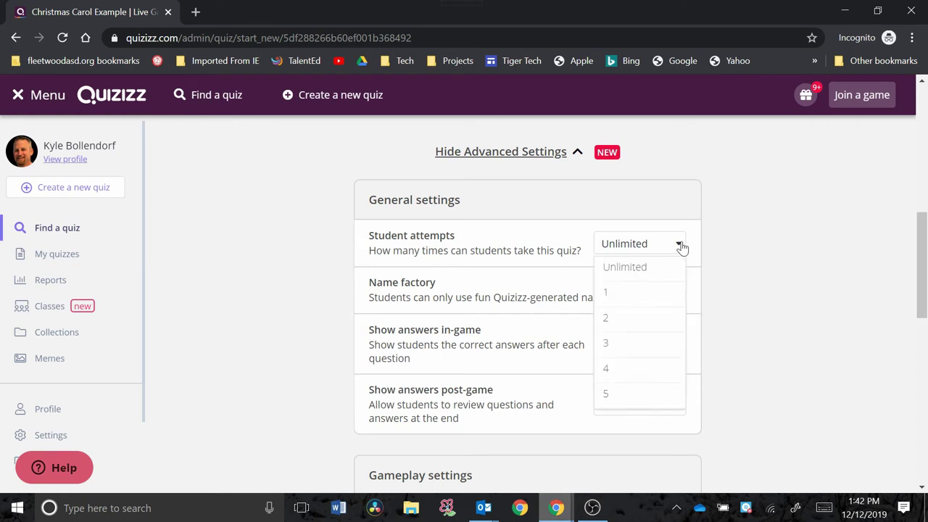
{"action": "left_click", "coordinate": [739, 264]}
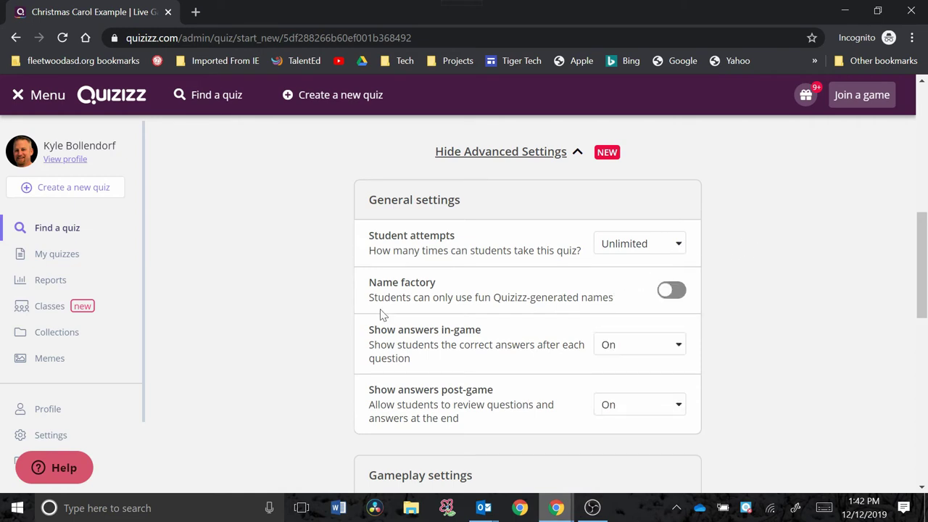
{"action": "scroll", "coordinate": [740, 304], "scroll_direction": "up", "scroll_amount": 2}
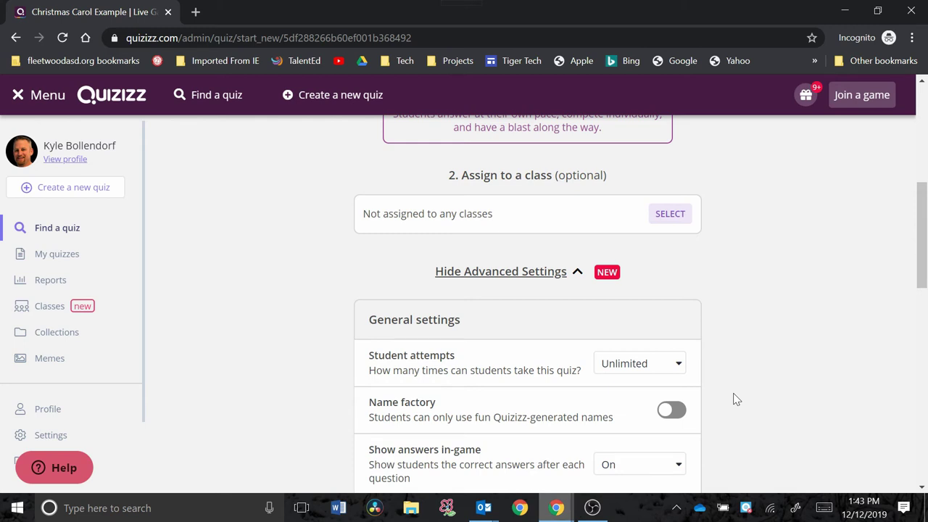
{"action": "scroll", "coordinate": [736, 399], "scroll_direction": "down", "scroll_amount": 1}
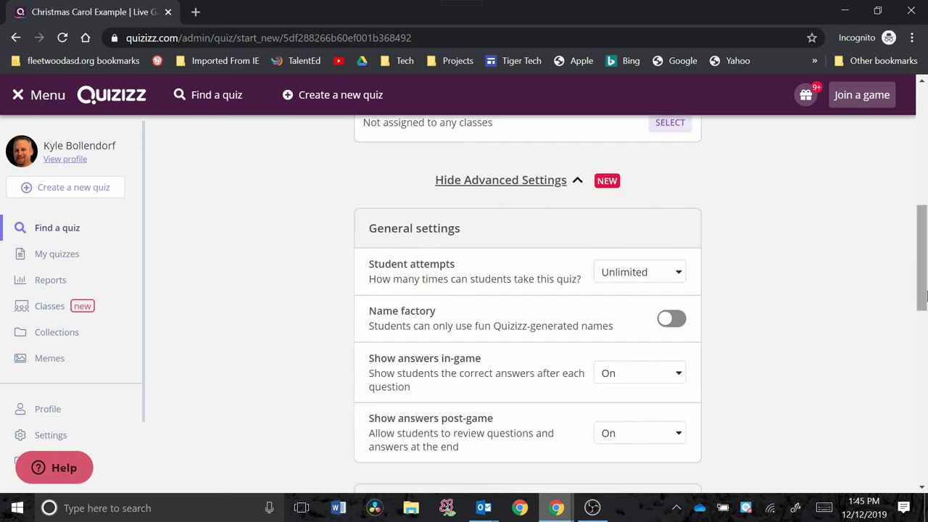
{"action": "left_click_drag", "start_coordinate": [923, 285], "coordinate": [922, 341]}
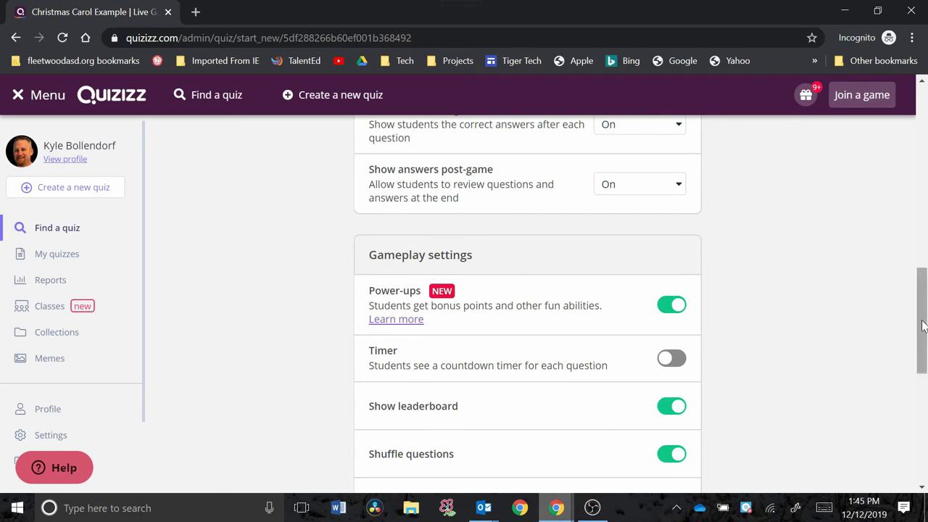
{"action": "mouse_move", "coordinate": [922, 325]}
{"action": "left_mouse_down"}
{"action": "mouse_move", "coordinate": [926, 267]}
{"action": "mouse_move", "coordinate": [926, 353]}
{"action": "left_mouse_up"}
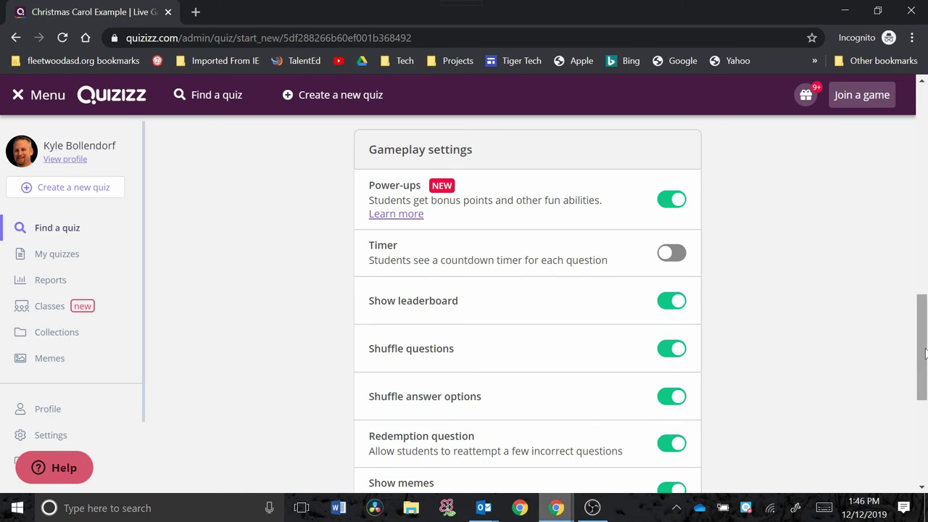
{"action": "left_click_drag", "start_coordinate": [923, 356], "coordinate": [921, 386]}
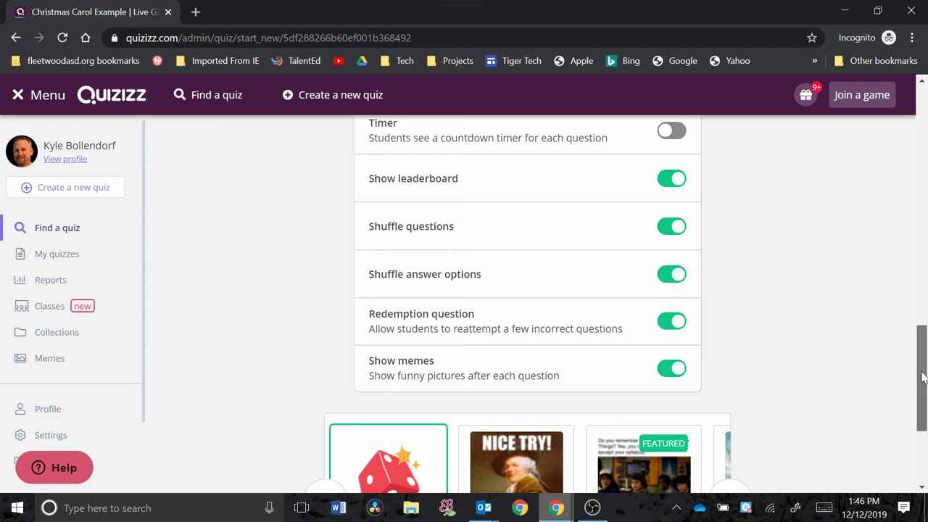
{"action": "left_click_drag", "start_coordinate": [921, 375], "coordinate": [923, 406]}
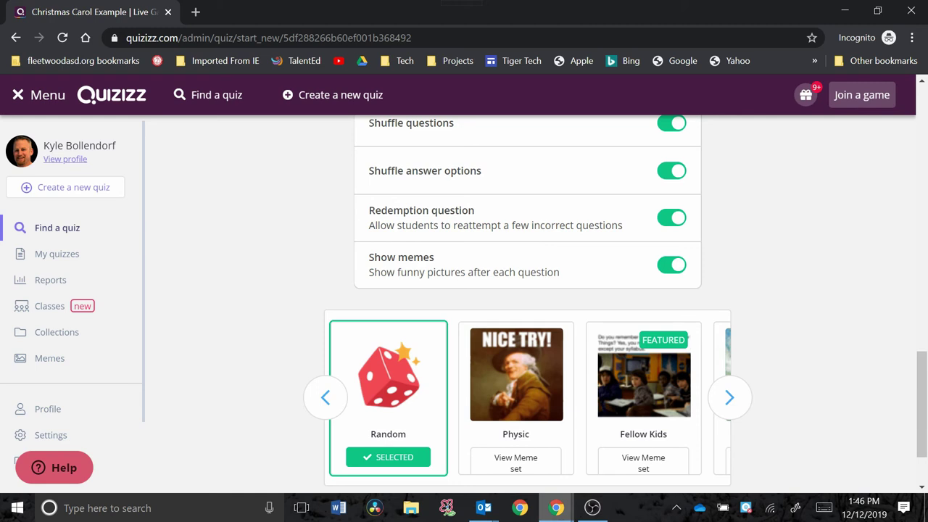
{"action": "scroll", "coordinate": [825, 293], "scroll_direction": "down", "scroll_amount": 1}
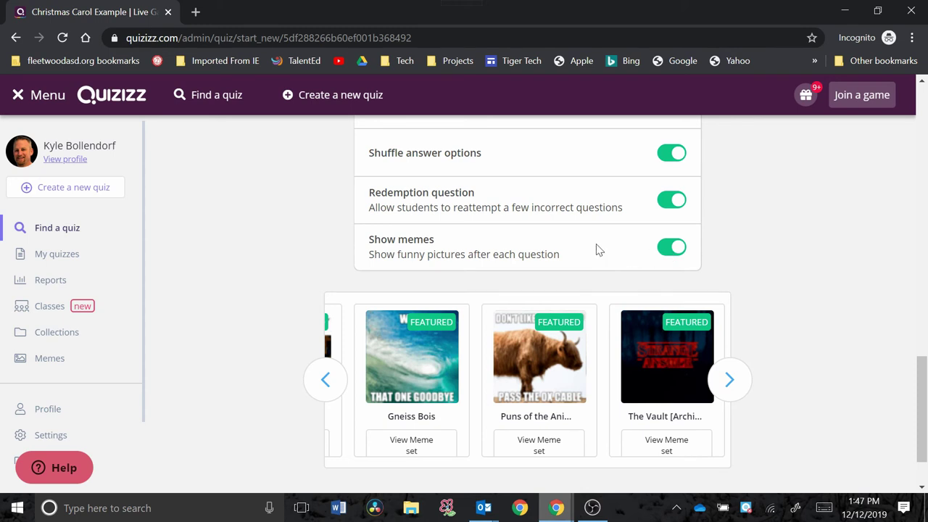
{"action": "left_click", "coordinate": [326, 381]}
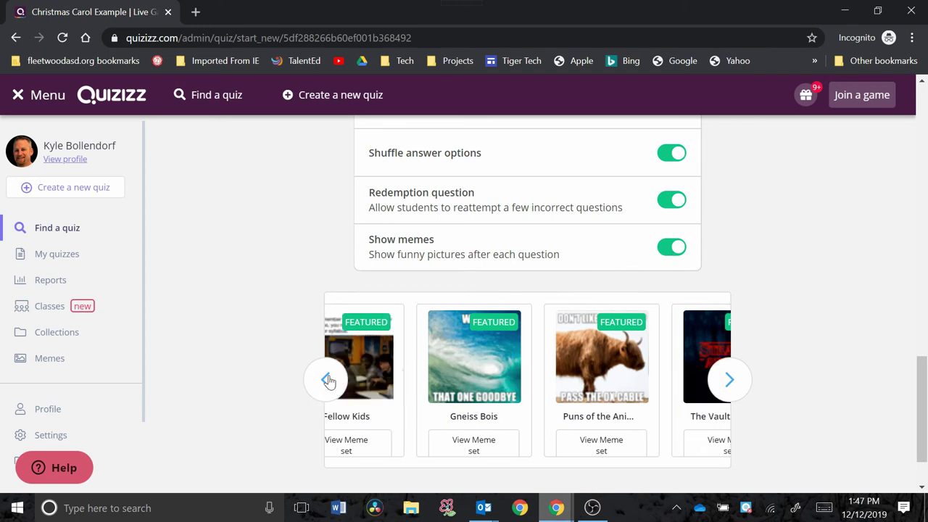
{"action": "left_click", "coordinate": [730, 391]}
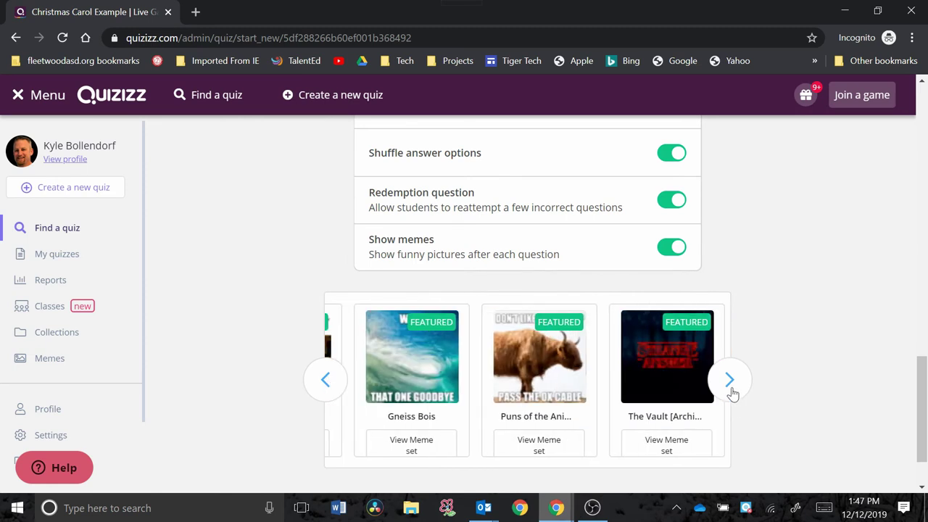
{"action": "left_click", "coordinate": [326, 384]}
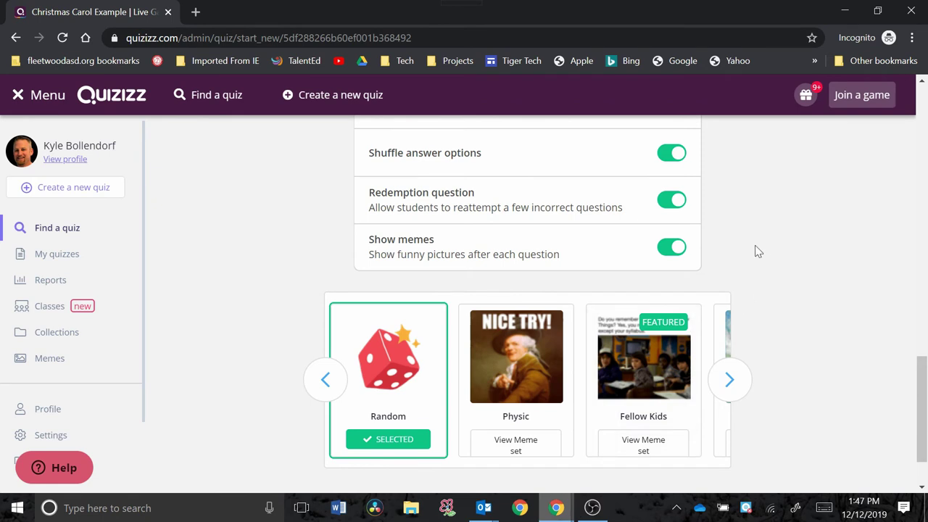
{"action": "left_click", "coordinate": [737, 393]}
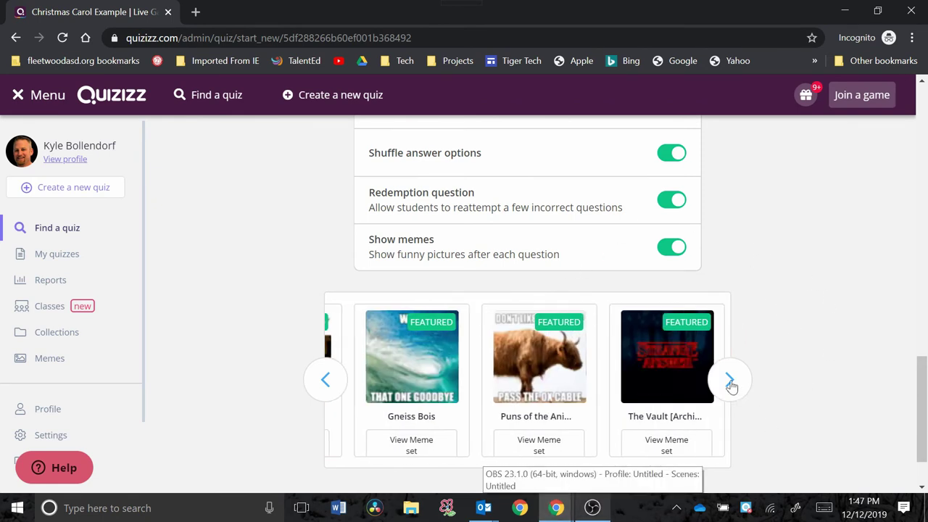
{"action": "mouse_move", "coordinate": [920, 406]}
{"action": "left_mouse_down"}
{"action": "mouse_move", "coordinate": [895, 201]}
{"action": "mouse_move", "coordinate": [905, 150]}
{"action": "left_mouse_up"}
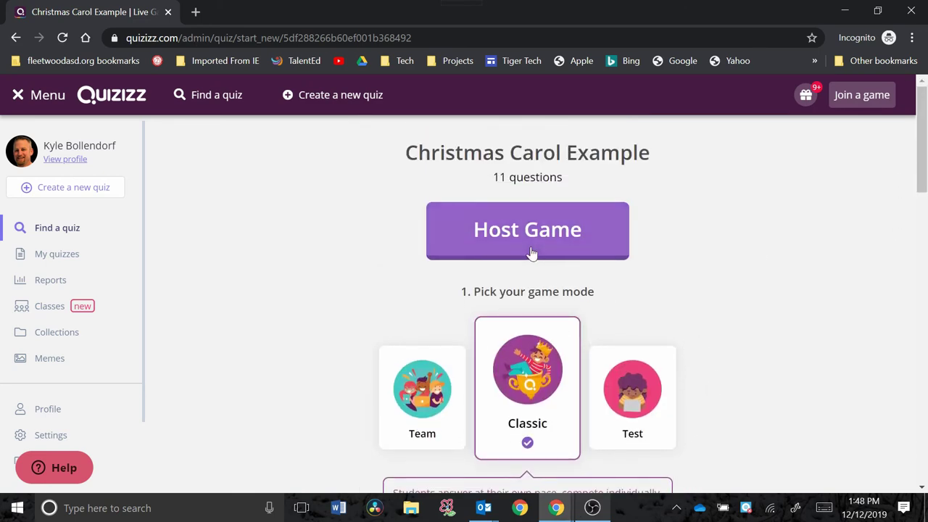
Host Christmas Carol Example as a live game.
{"action": "left_click", "coordinate": [517, 232]}
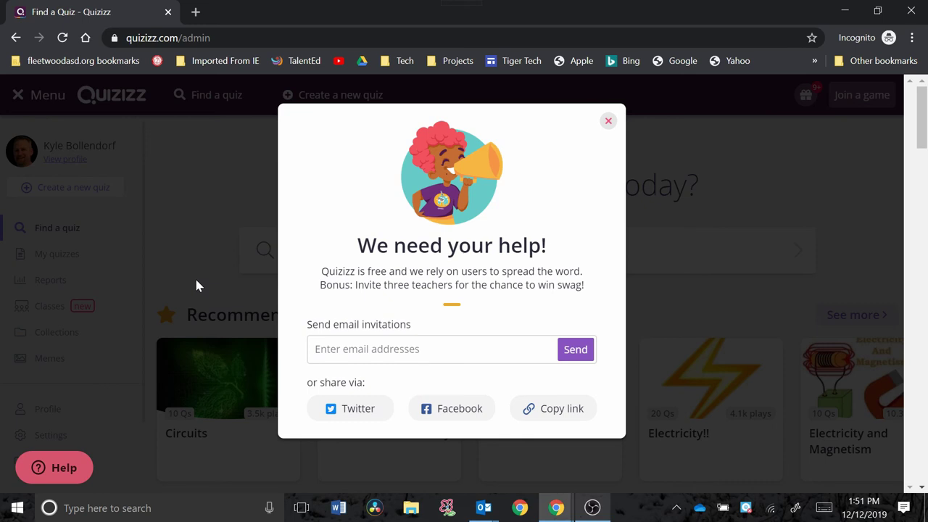
Dismiss the invite pop-up and review player scores in the End of the Year Physical Science Review report.
{"action": "left_click", "coordinate": [196, 285]}
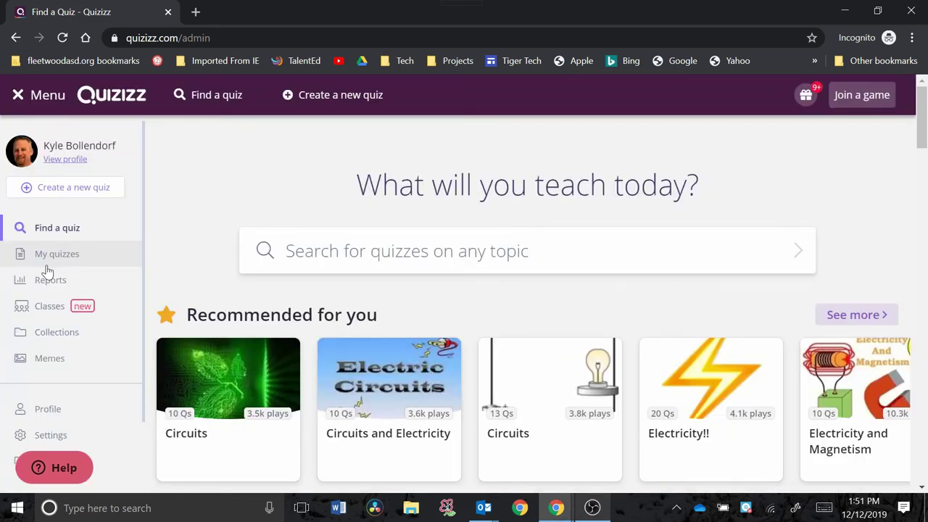
{"action": "left_click", "coordinate": [48, 279]}
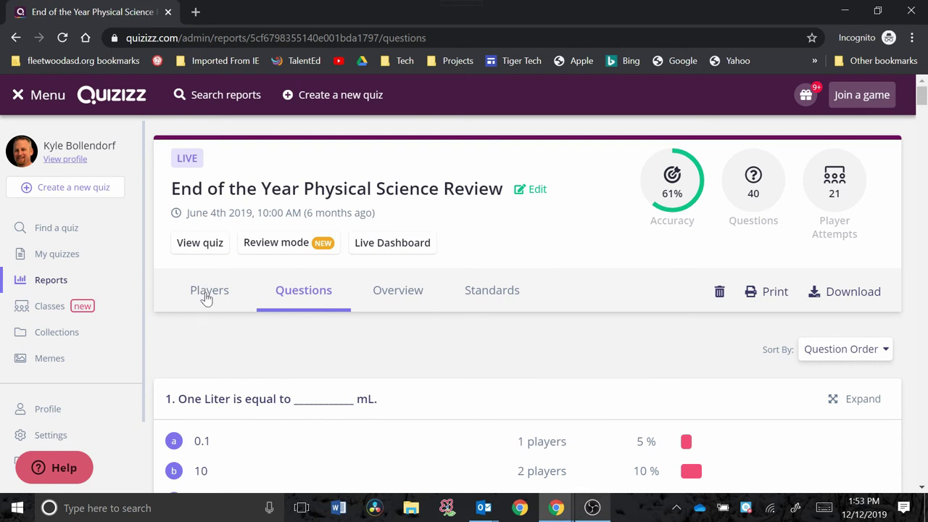
{"action": "left_click", "coordinate": [206, 297]}
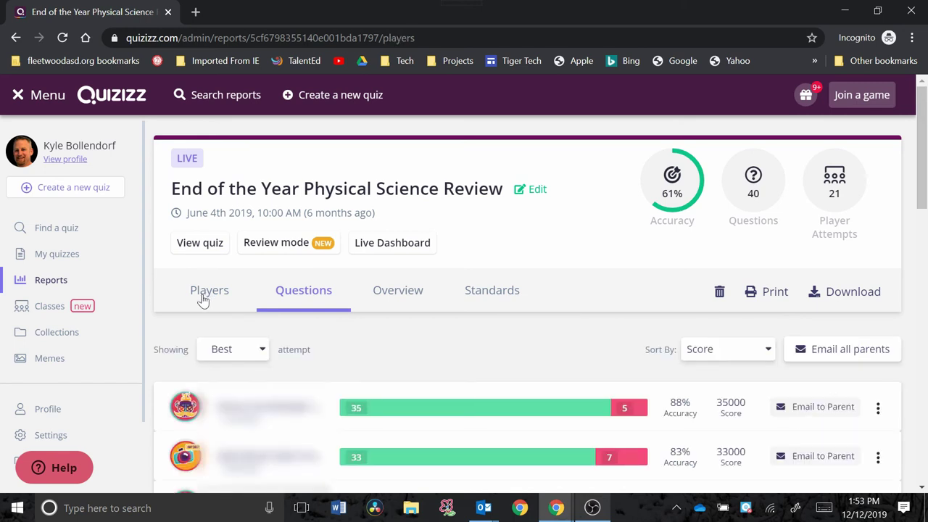
{"action": "scroll", "coordinate": [203, 301], "scroll_direction": "down", "scroll_amount": 2}
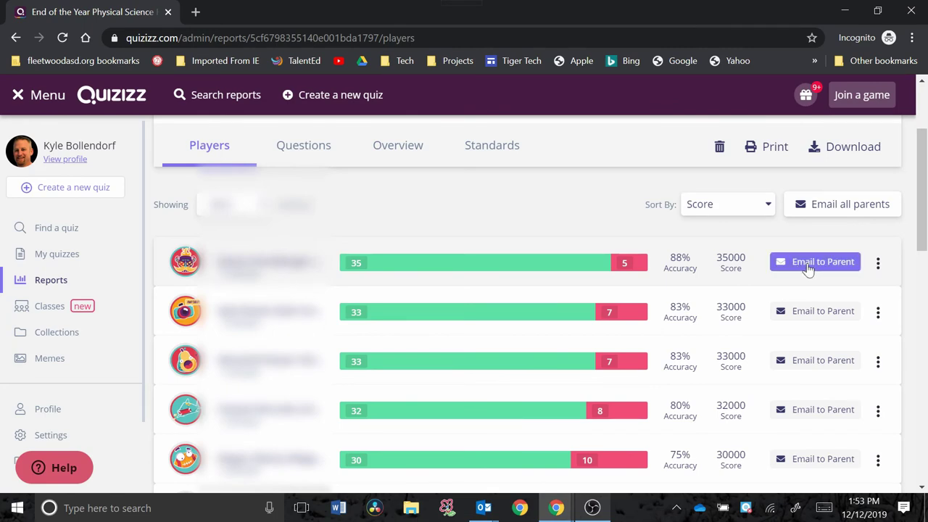
{"action": "scroll", "coordinate": [703, 280], "scroll_direction": "down", "scroll_amount": 1}
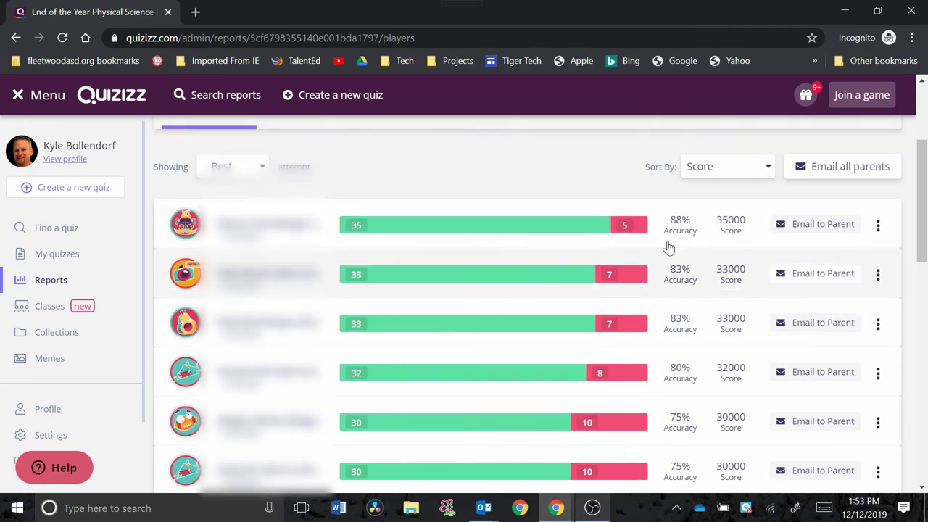
{"action": "scroll", "coordinate": [652, 254], "scroll_direction": "up", "scroll_amount": 3}
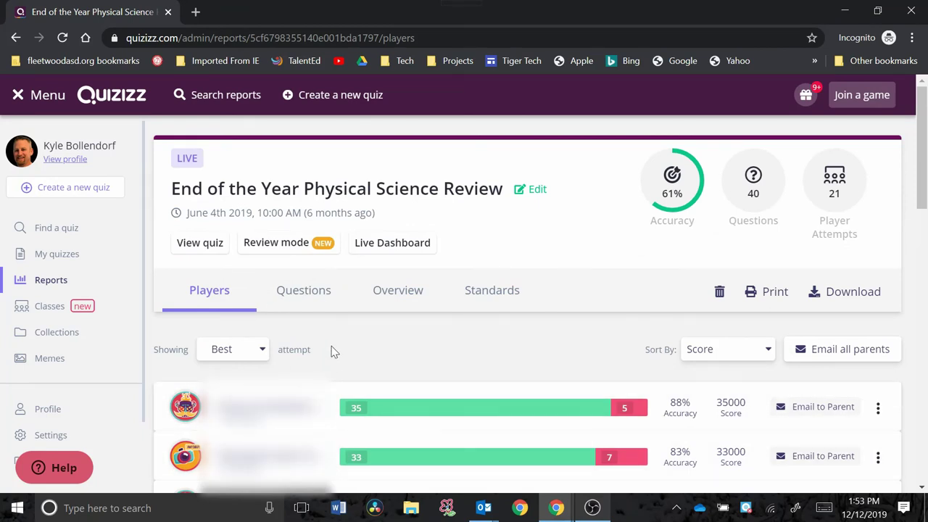
Browse the per-question answer breakdowns, including 81% choosing 272.5 g on Question 5.
{"action": "left_click", "coordinate": [305, 293]}
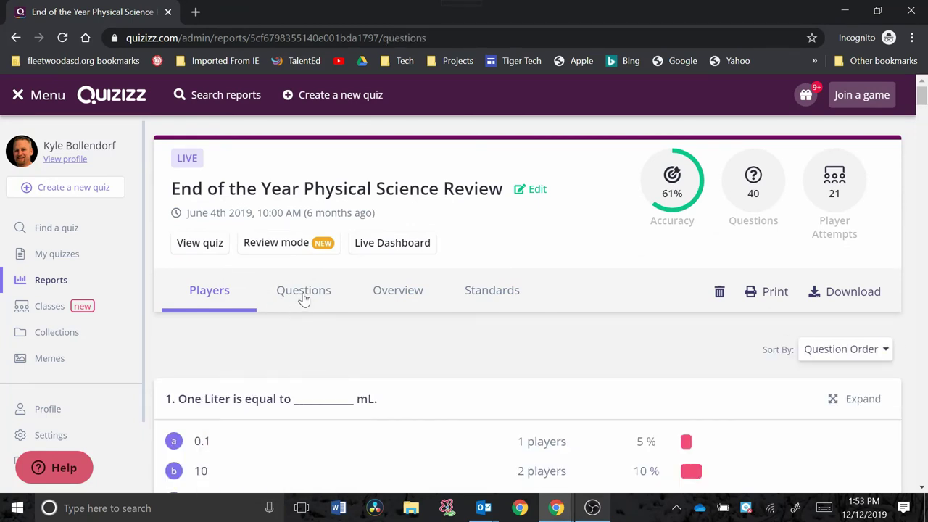
{"action": "scroll", "coordinate": [641, 318], "scroll_direction": "down", "scroll_amount": 2}
{"action": "scroll", "coordinate": [641, 318], "scroll_direction": "up", "scroll_amount": 1}
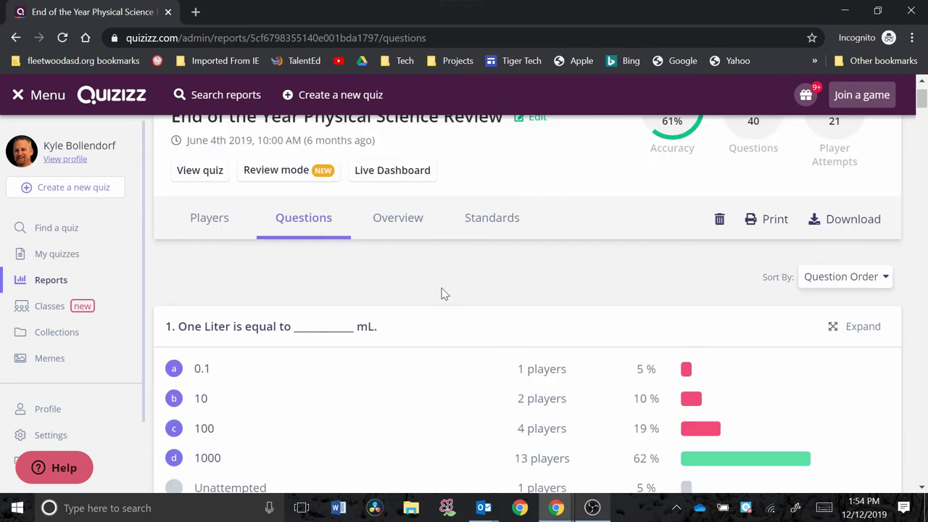
{"action": "scroll", "coordinate": [603, 386], "scroll_direction": "down", "scroll_amount": 1}
{"action": "scroll", "coordinate": [604, 386], "scroll_direction": "down", "scroll_amount": 1}
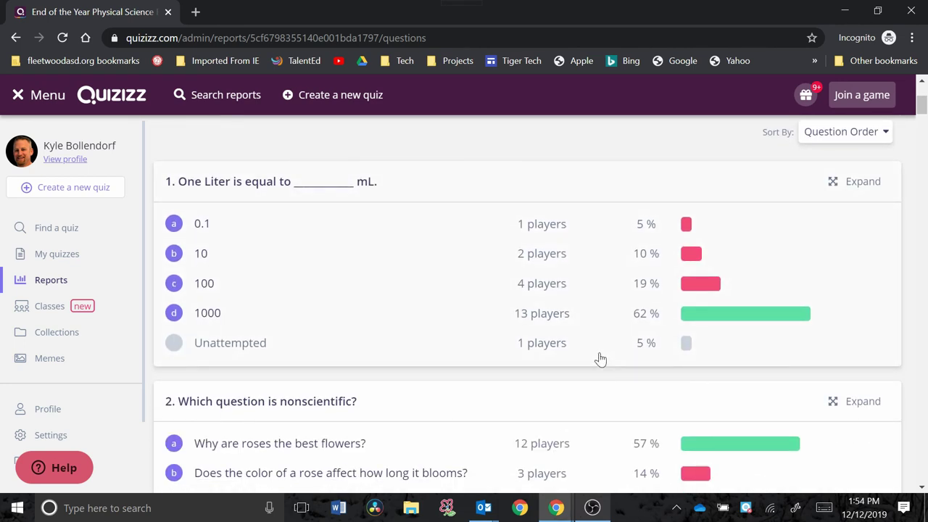
{"action": "scroll", "coordinate": [600, 359], "scroll_direction": "down", "scroll_amount": 1}
{"action": "scroll", "coordinate": [601, 360], "scroll_direction": "down", "scroll_amount": 2}
{"action": "scroll", "coordinate": [601, 361], "scroll_direction": "down", "scroll_amount": 1}
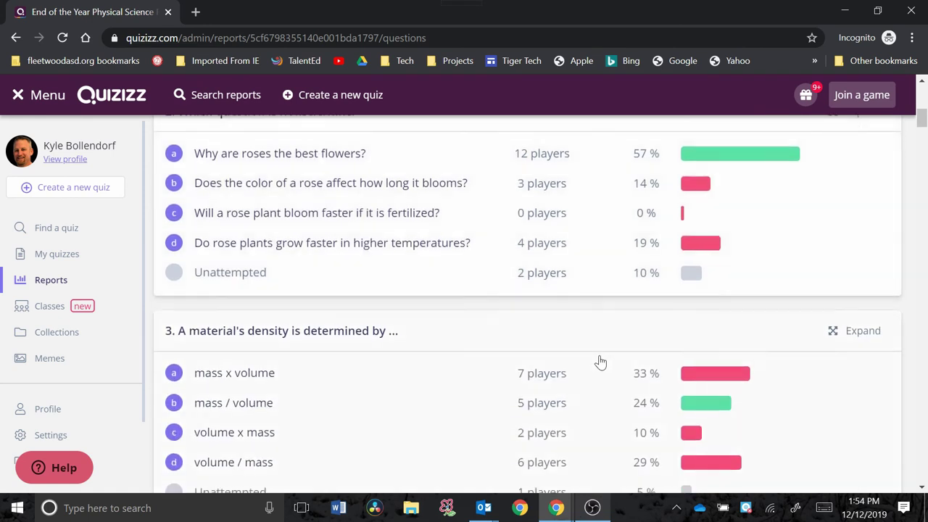
{"action": "scroll", "coordinate": [601, 361], "scroll_direction": "down", "scroll_amount": 1}
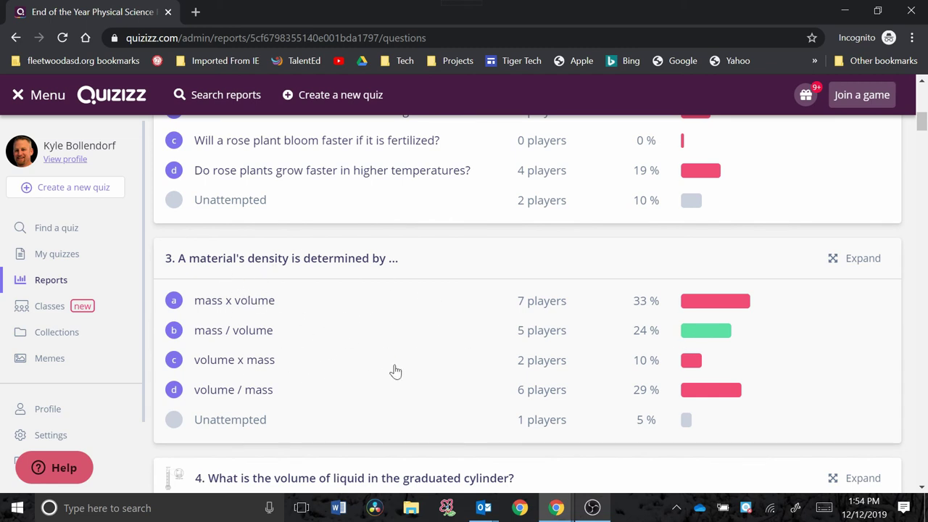
{"action": "scroll", "coordinate": [426, 342], "scroll_direction": "down", "scroll_amount": 4}
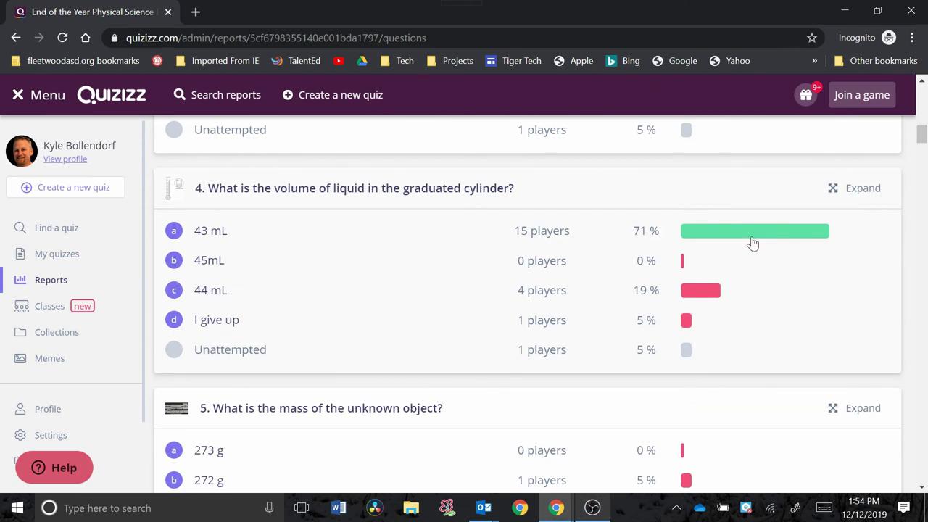
{"action": "scroll", "coordinate": [418, 275], "scroll_direction": "down", "scroll_amount": 3}
{"action": "scroll", "coordinate": [422, 277], "scroll_direction": "down", "scroll_amount": 1}
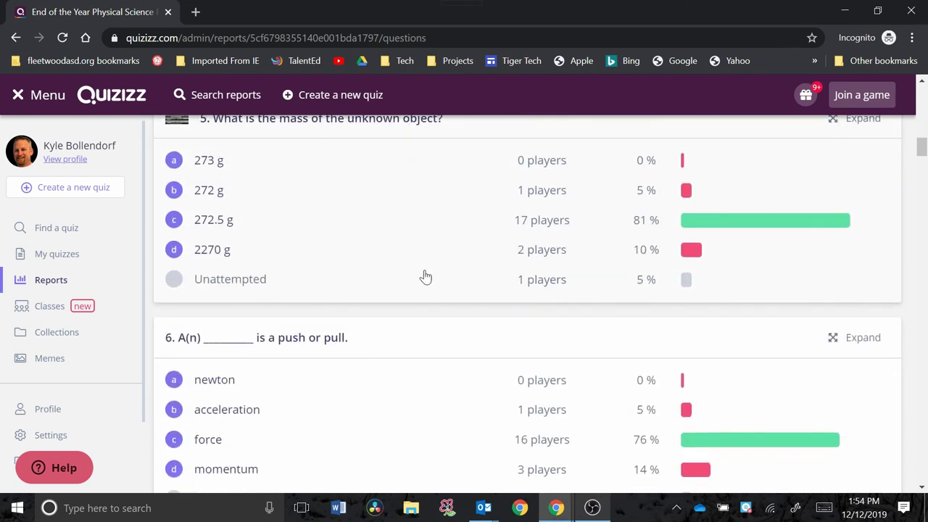
{"action": "scroll", "coordinate": [472, 287], "scroll_direction": "up", "scroll_amount": 1}
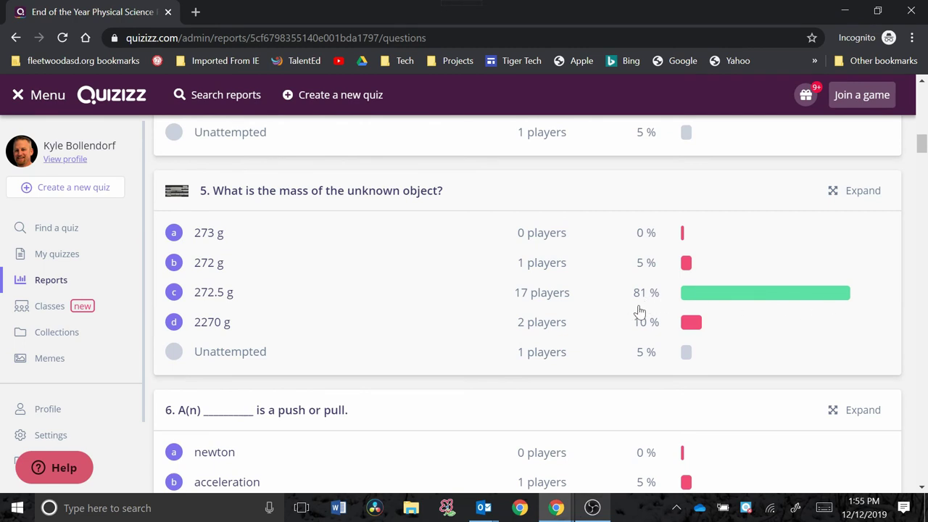
{"action": "scroll", "coordinate": [540, 247], "scroll_direction": "up", "scroll_amount": 15}
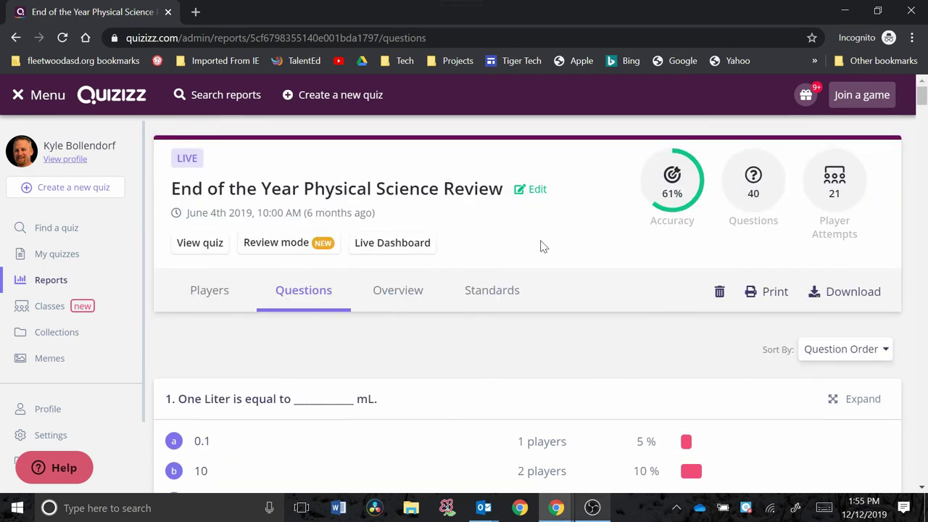